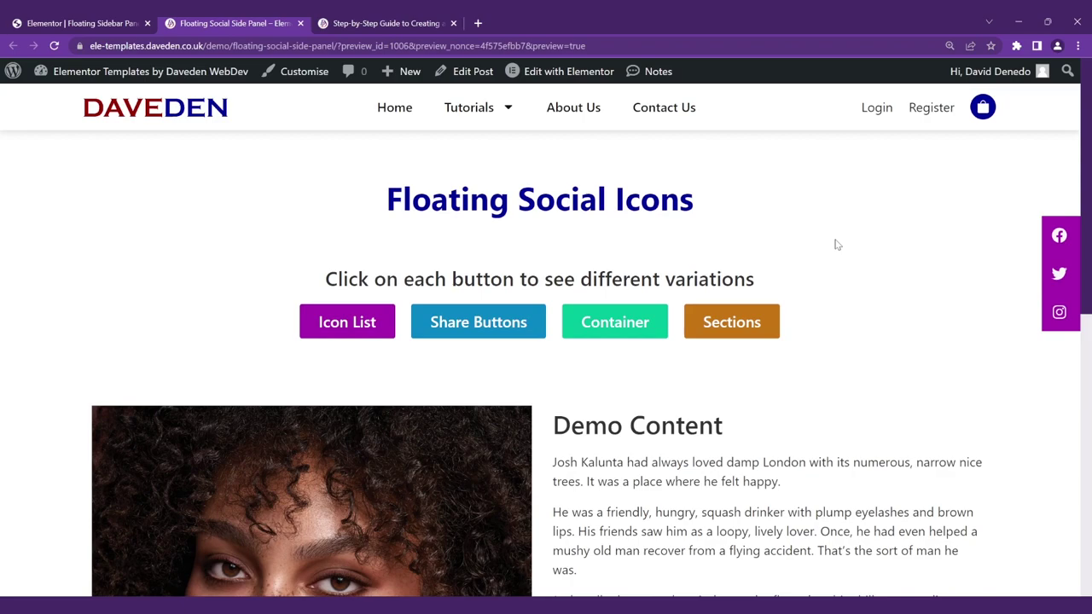
Scroll the demo page and preview the Share Buttons variation of the side panel.
{"action": "scroll", "coordinate": [836, 245], "scroll_direction": "down", "scroll_amount": 1}
{"action": "scroll", "coordinate": [836, 245], "scroll_direction": "down", "scroll_amount": 1}
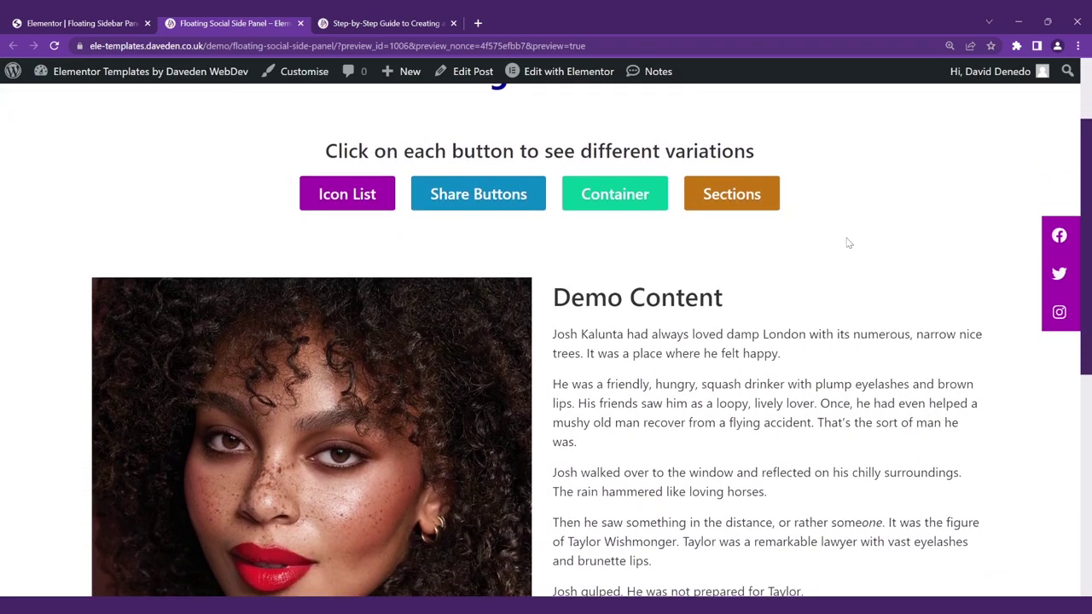
{"action": "scroll", "coordinate": [953, 254], "scroll_direction": "down", "scroll_amount": 2}
{"action": "scroll", "coordinate": [954, 254], "scroll_direction": "down", "scroll_amount": 3}
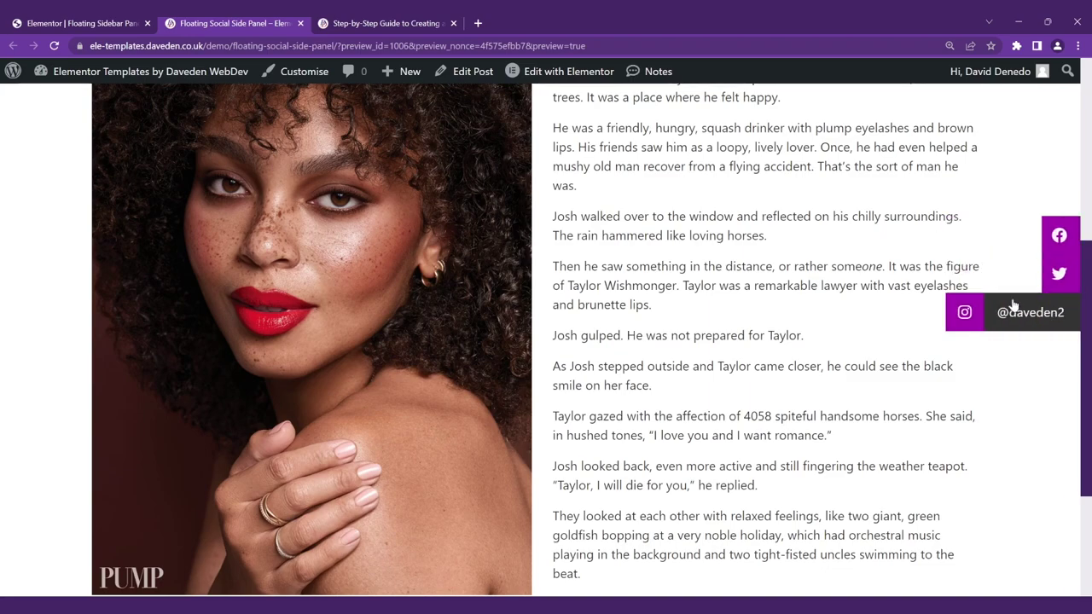
{"action": "scroll", "coordinate": [597, 282], "scroll_direction": "up", "scroll_amount": 5}
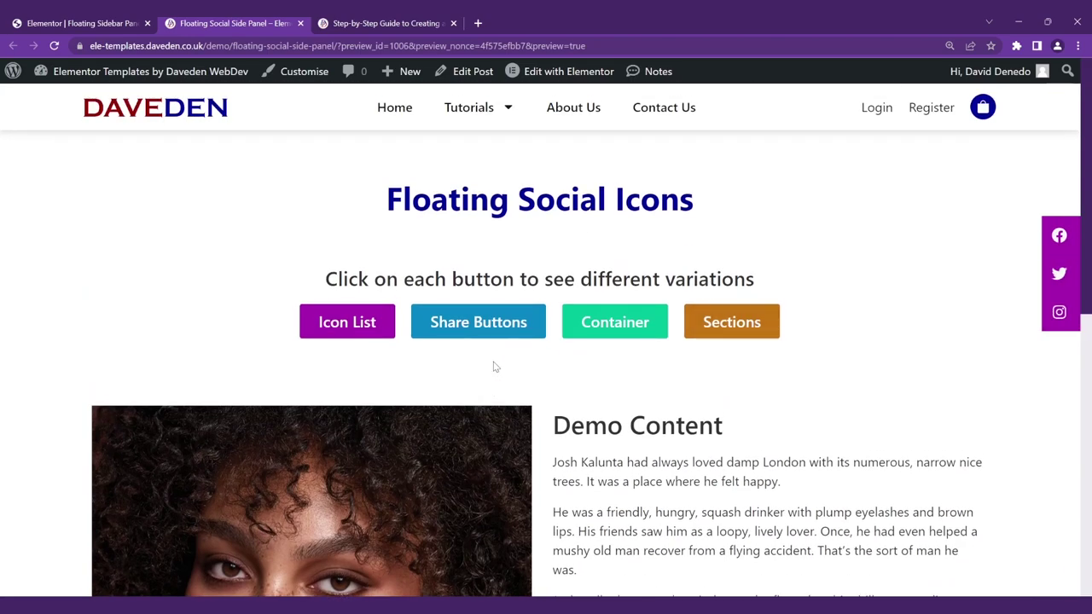
{"action": "left_click", "coordinate": [510, 321]}
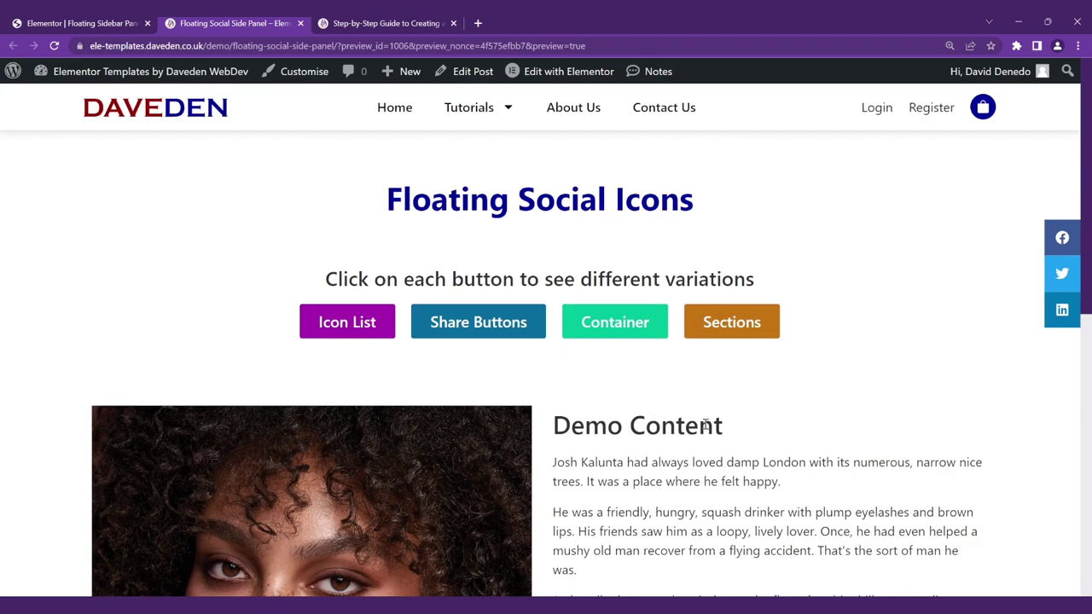
Preview the Container and Sections variations, then return to the empty Floating Sidebar editor.
{"action": "scroll", "coordinate": [705, 424], "scroll_direction": "down", "scroll_amount": 3}
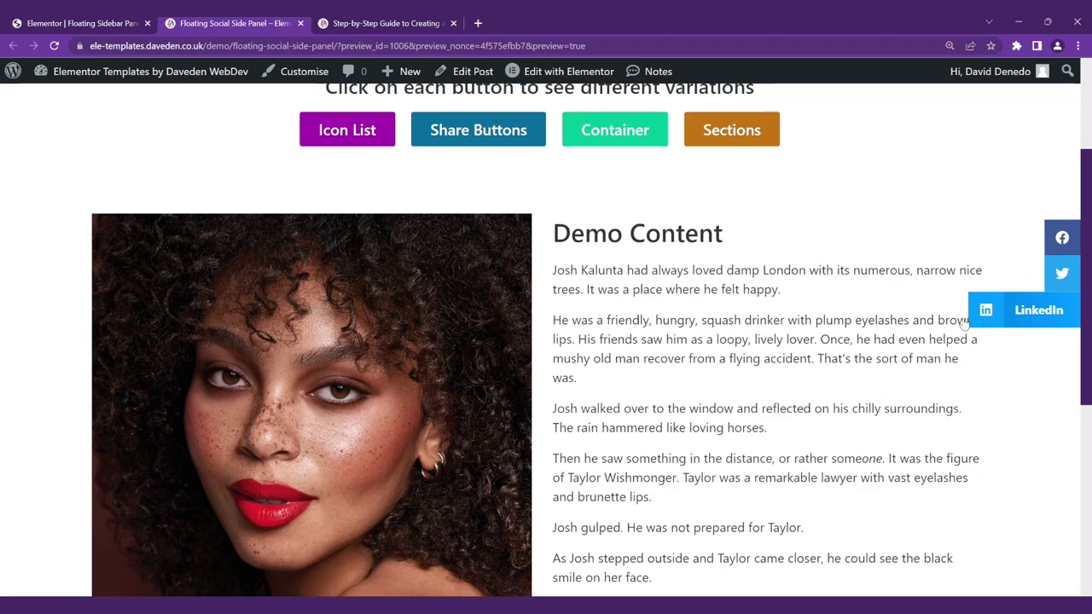
{"action": "scroll", "coordinate": [836, 222], "scroll_direction": "up", "scroll_amount": 3}
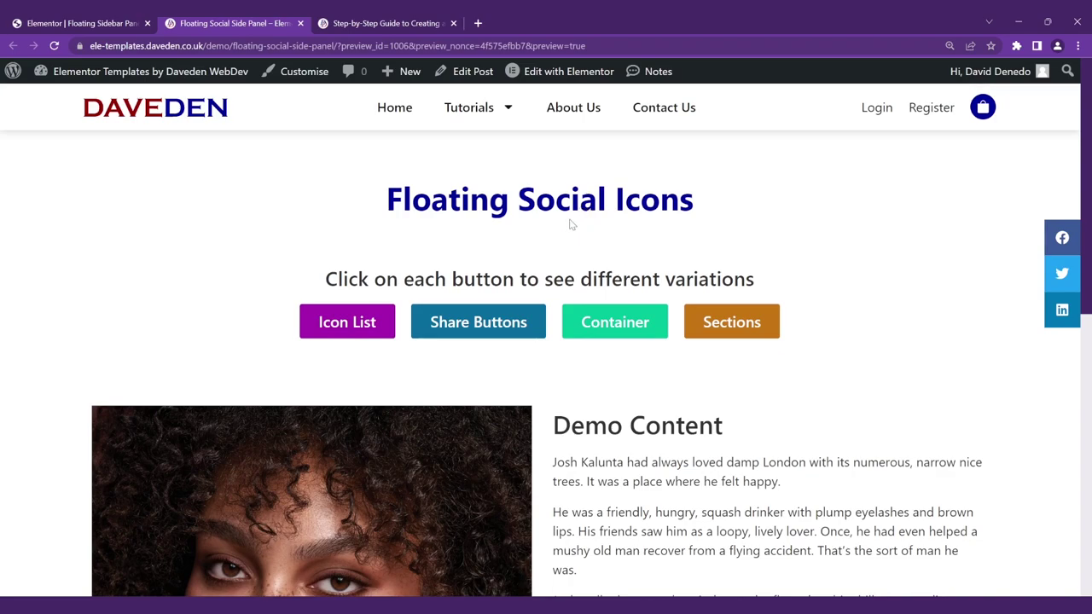
{"action": "left_click", "coordinate": [605, 327]}
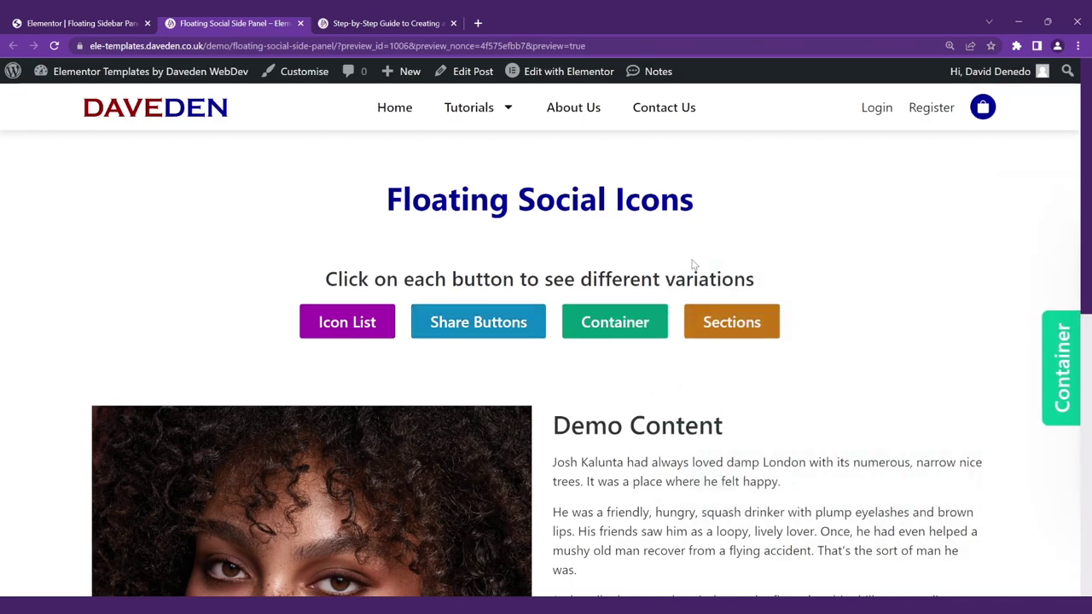
{"action": "left_click", "coordinate": [742, 324]}
{"action": "mouse_move", "coordinate": [1042, 311]}
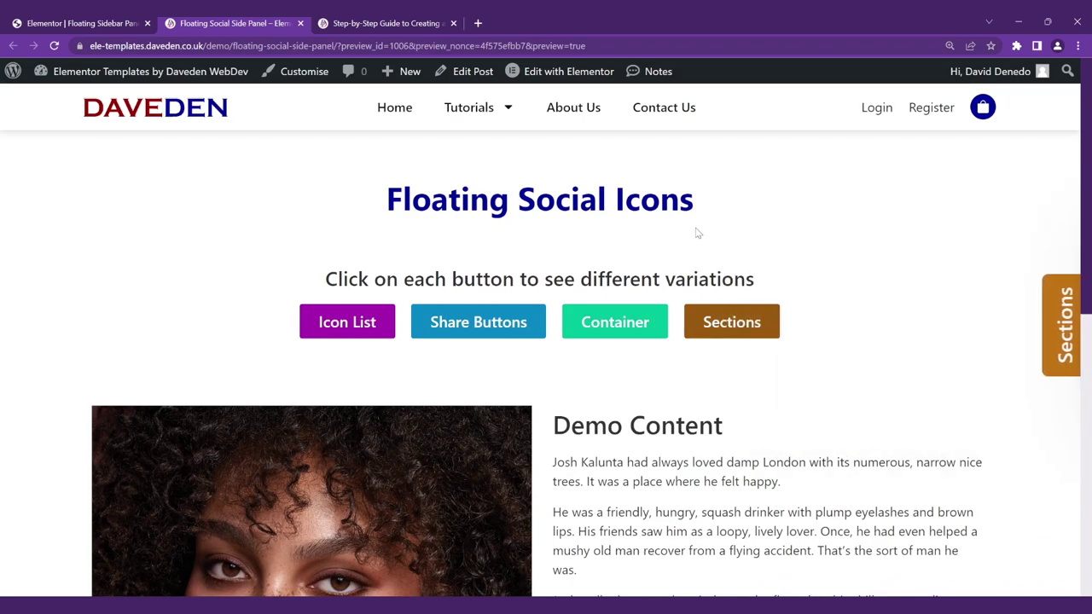
{"action": "scroll", "coordinate": [696, 233], "scroll_direction": "down", "scroll_amount": 1}
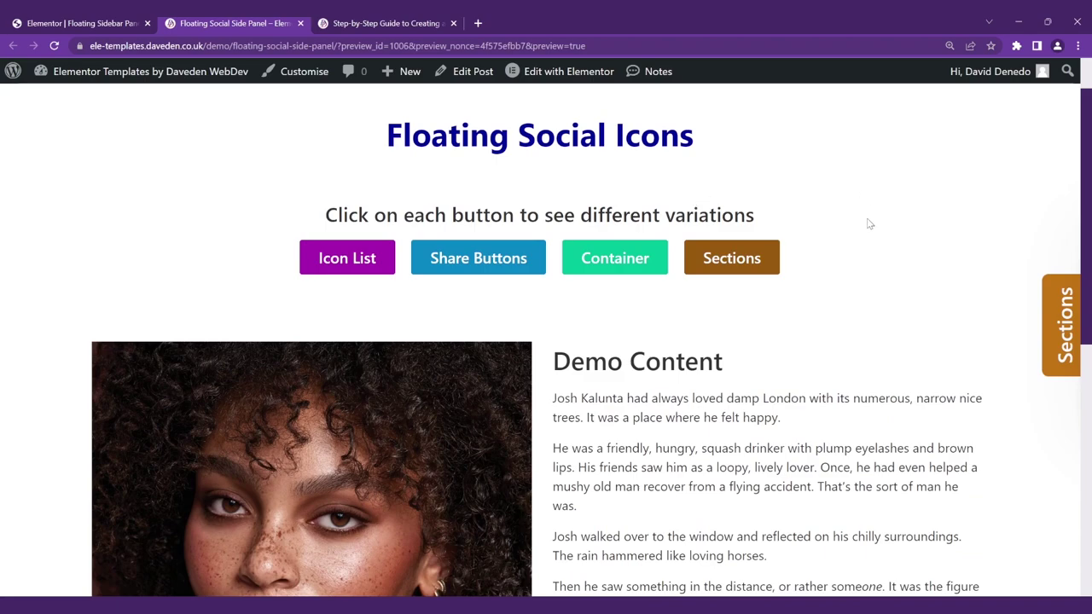
{"action": "key", "text": "ctrl+shift+Tab"}
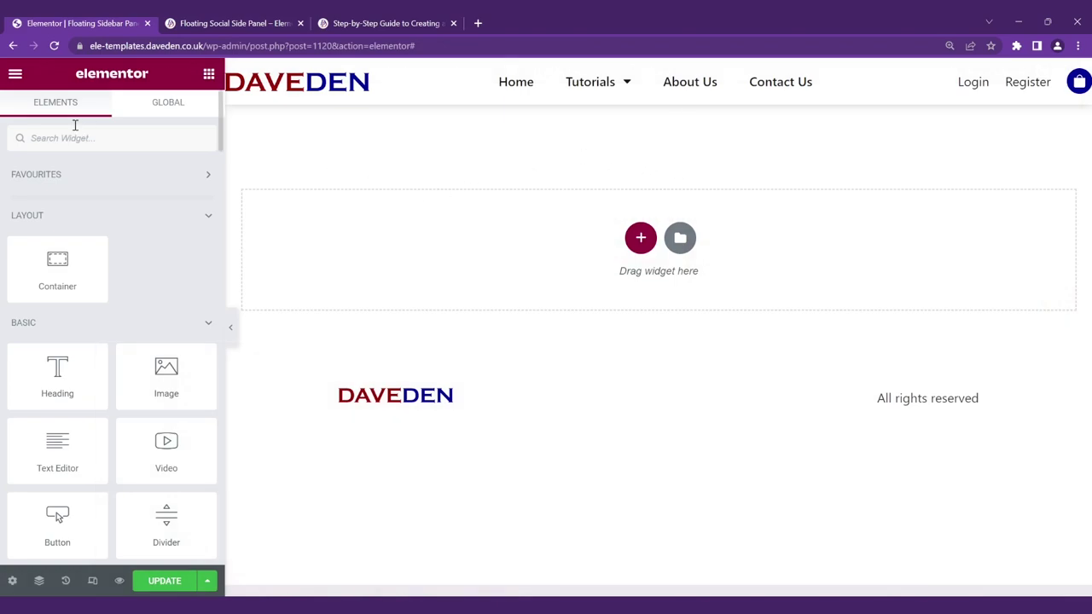
Search 'icon', place an Icon List widget on the page and rename its first item Facebook.
{"action": "left_click", "coordinate": [82, 137]}
{"action": "type", "text": "icon"}
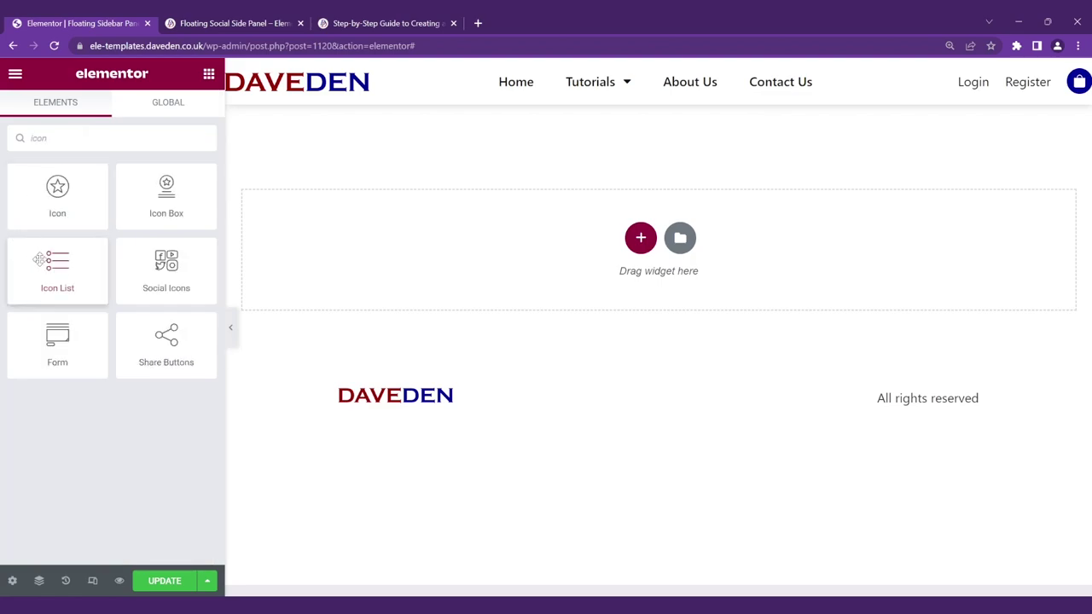
{"action": "left_click_drag", "start_coordinate": [57, 269], "coordinate": [368, 243]}
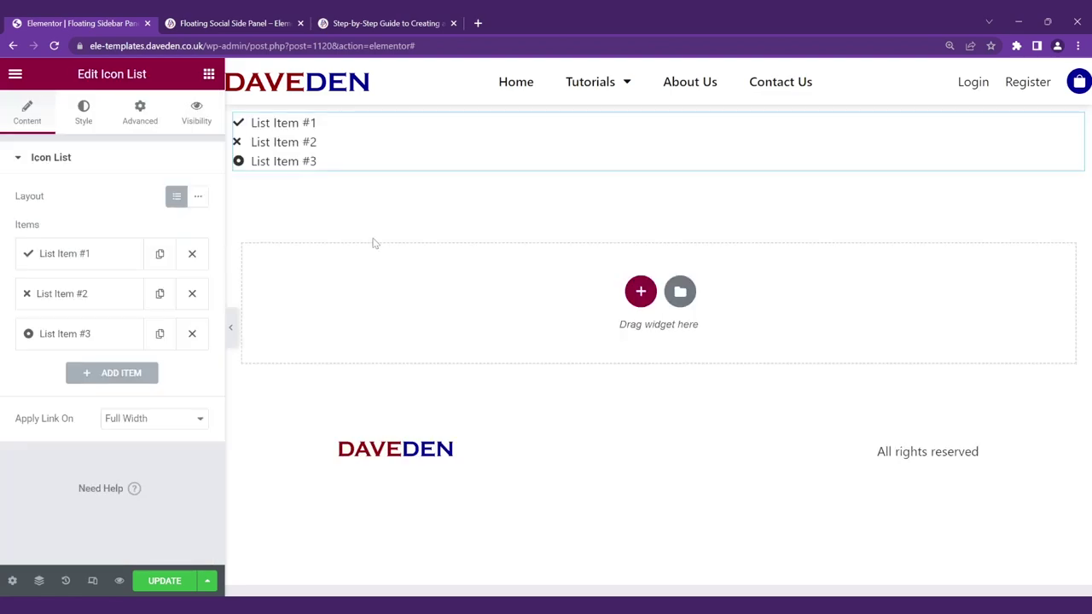
{"action": "left_click", "coordinate": [80, 258]}
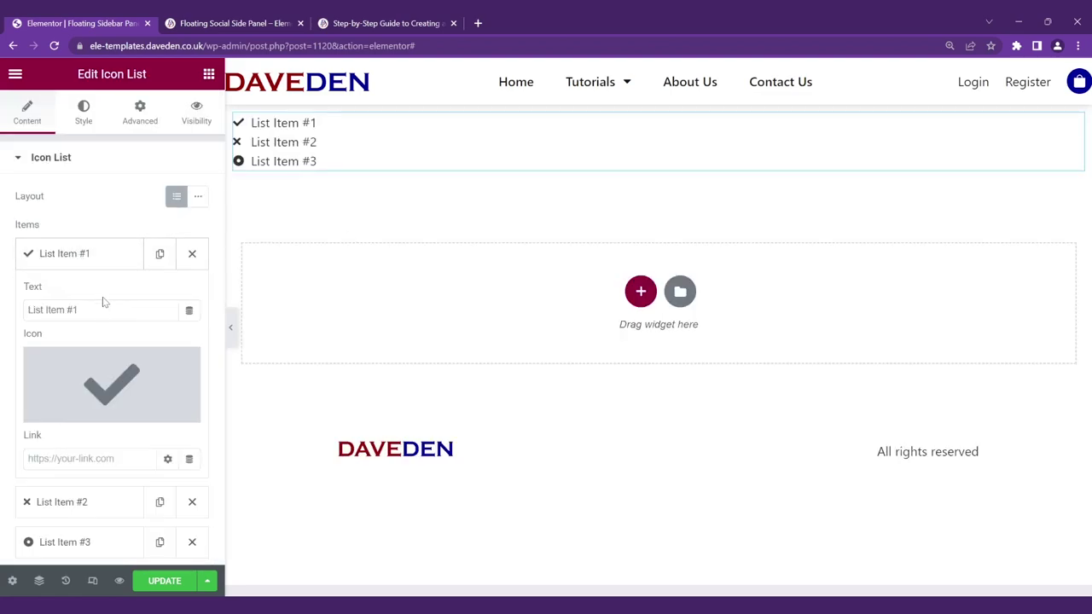
{"action": "triple_click", "coordinate": [119, 310]}
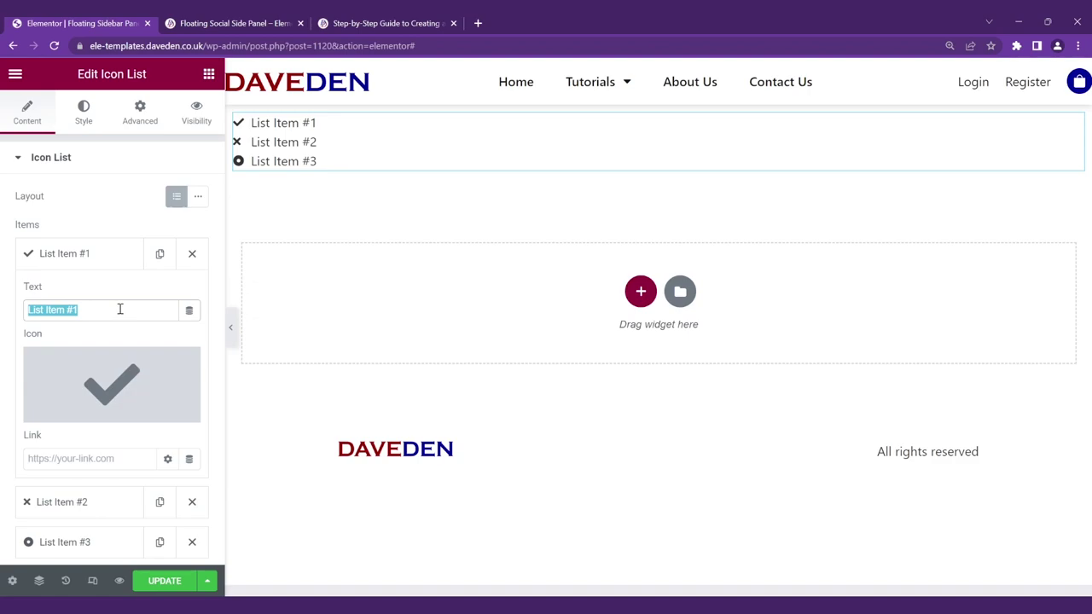
{"action": "type", "text": "Facebook"}
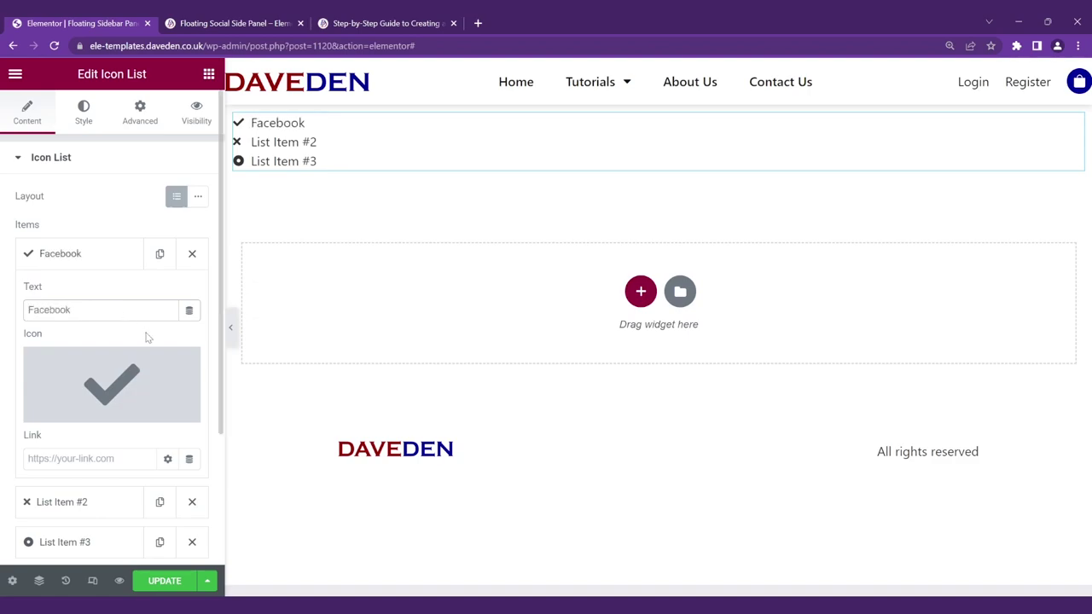
Give the first list item the Facebook icon from the Icon Library.
{"action": "left_click", "coordinate": [142, 350]}
{"action": "left_click", "coordinate": [553, 139]}
{"action": "type", "text": "face"}
{"action": "left_click", "coordinate": [420, 237]}
{"action": "left_click", "coordinate": [886, 573]}
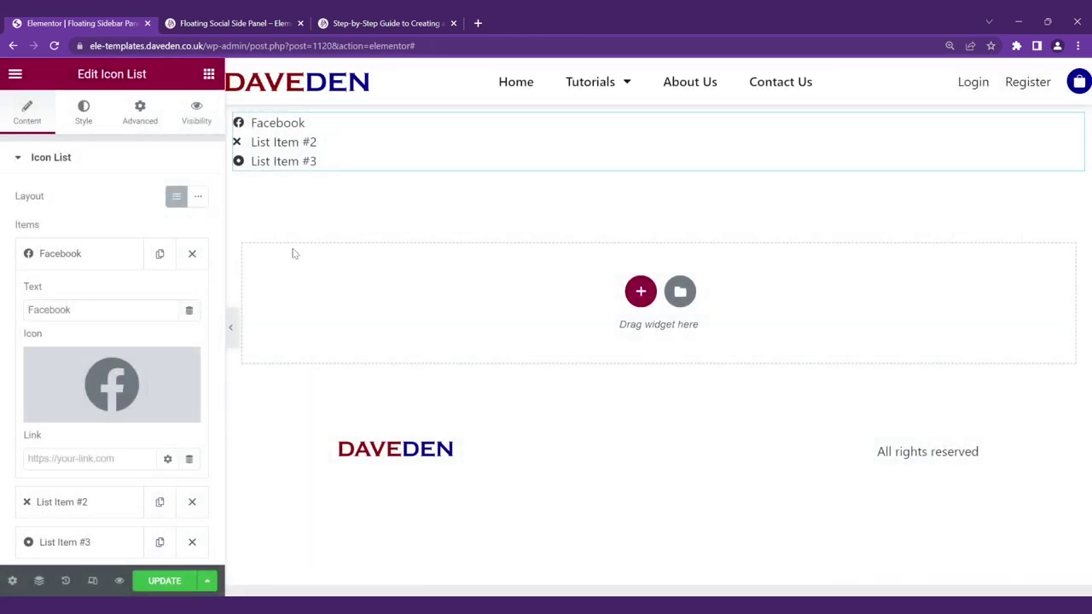
Review the Icon List's Icon and Text style sections, then switch to its Advanced settings.
{"action": "left_click", "coordinate": [82, 120]}
{"action": "left_click", "coordinate": [64, 337]}
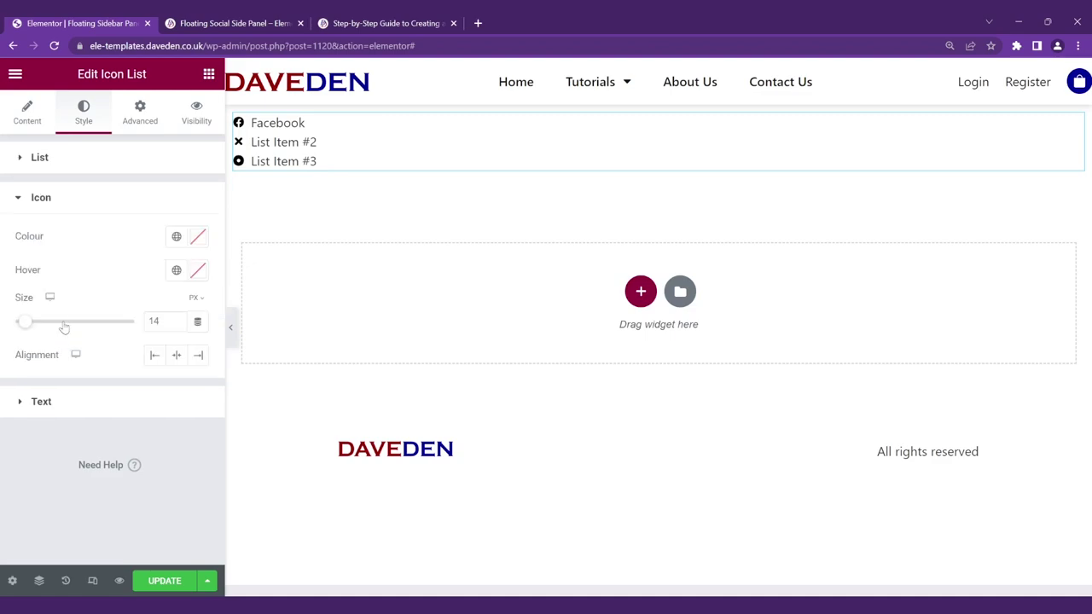
{"action": "left_click", "coordinate": [59, 403]}
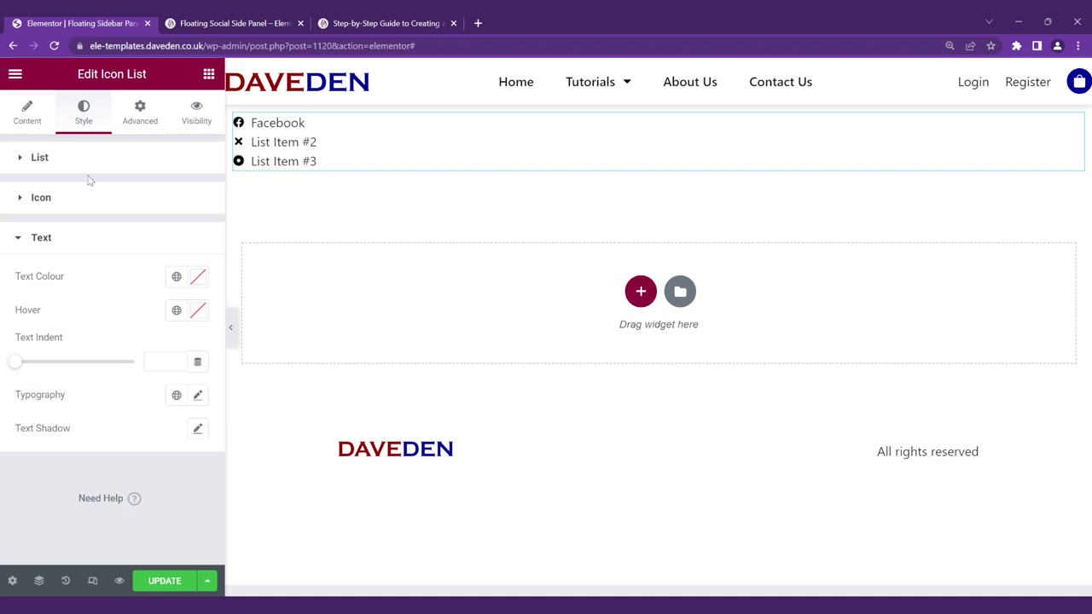
{"action": "left_click", "coordinate": [141, 125]}
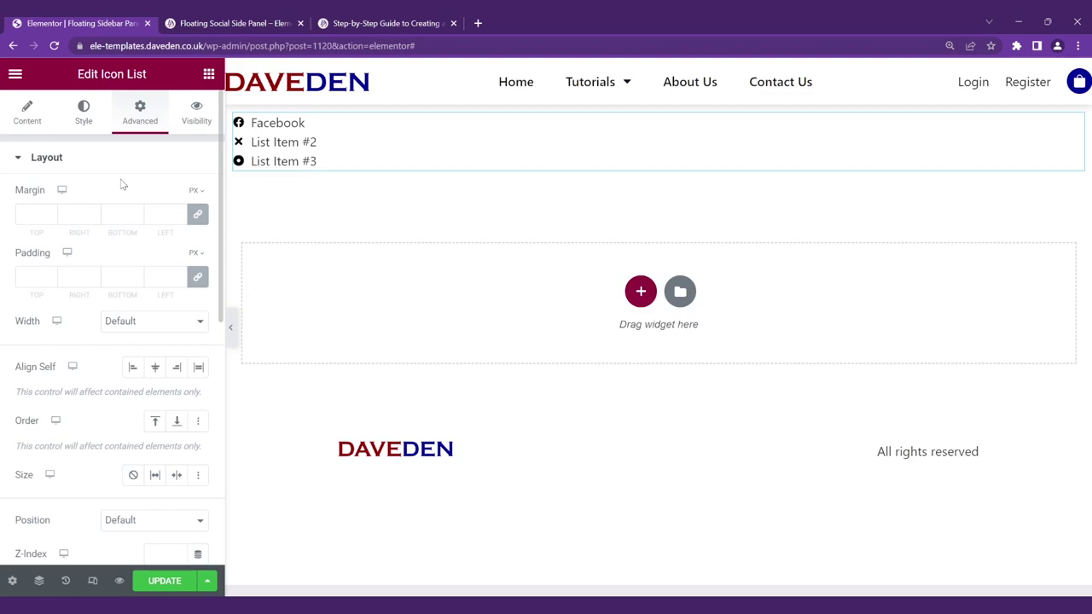
Set the list's Position to Fixed, anchored Right, with a 30% vertical offset.
{"action": "scroll", "coordinate": [92, 278], "scroll_direction": "down", "scroll_amount": 3}
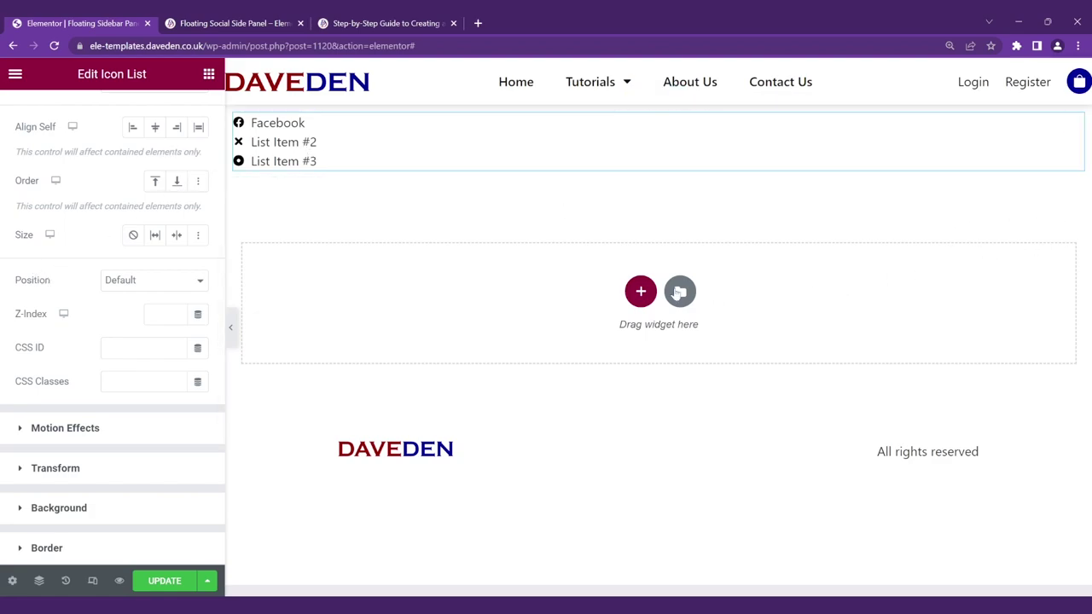
{"action": "left_click", "coordinate": [124, 324]}
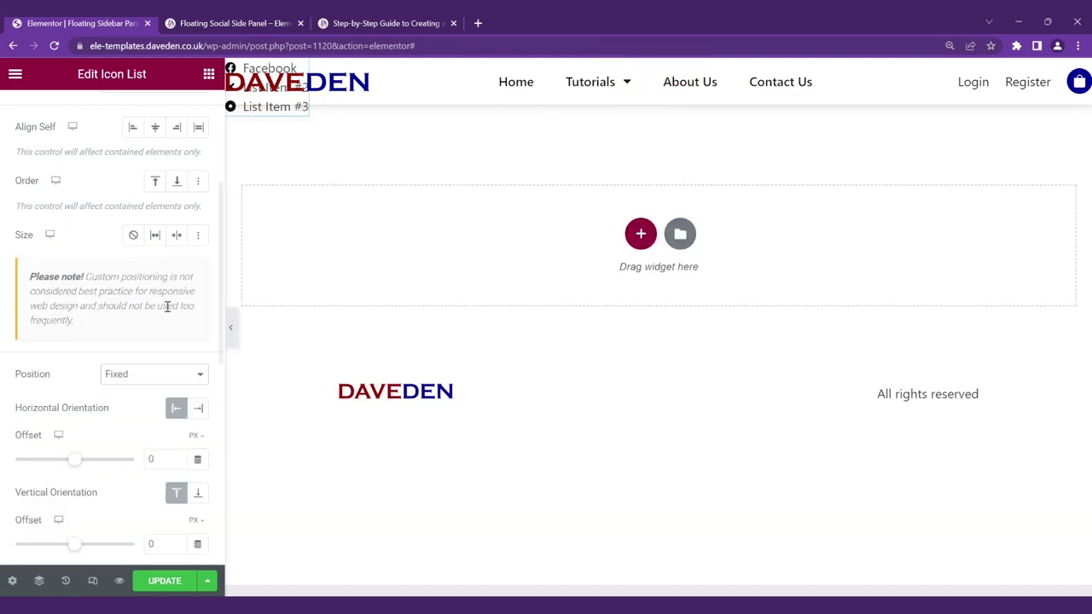
{"action": "scroll", "coordinate": [128, 309], "scroll_direction": "down", "scroll_amount": 2}
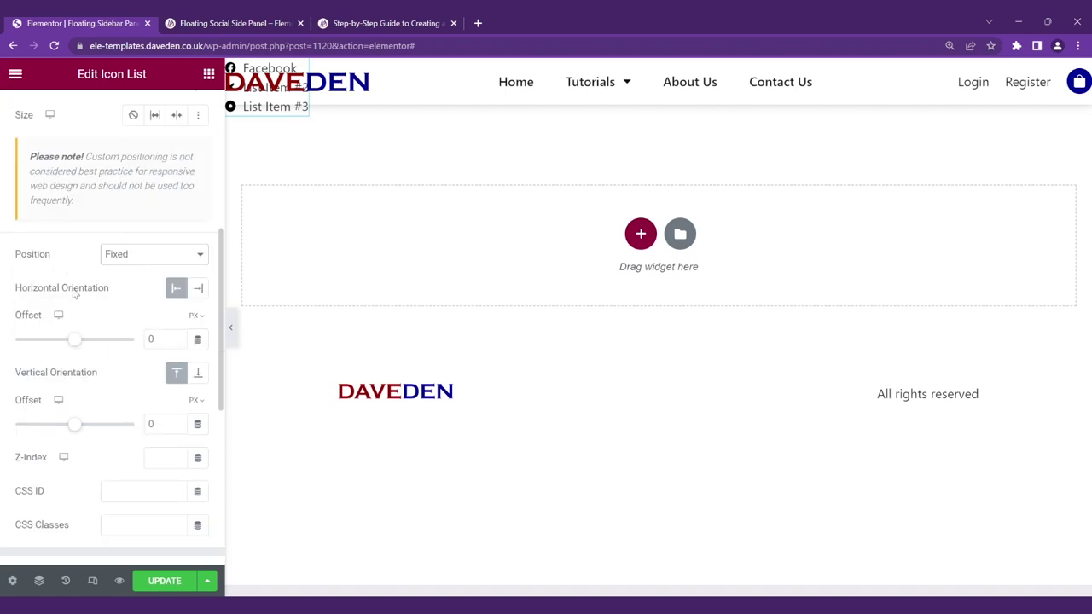
{"action": "left_click", "coordinate": [197, 291]}
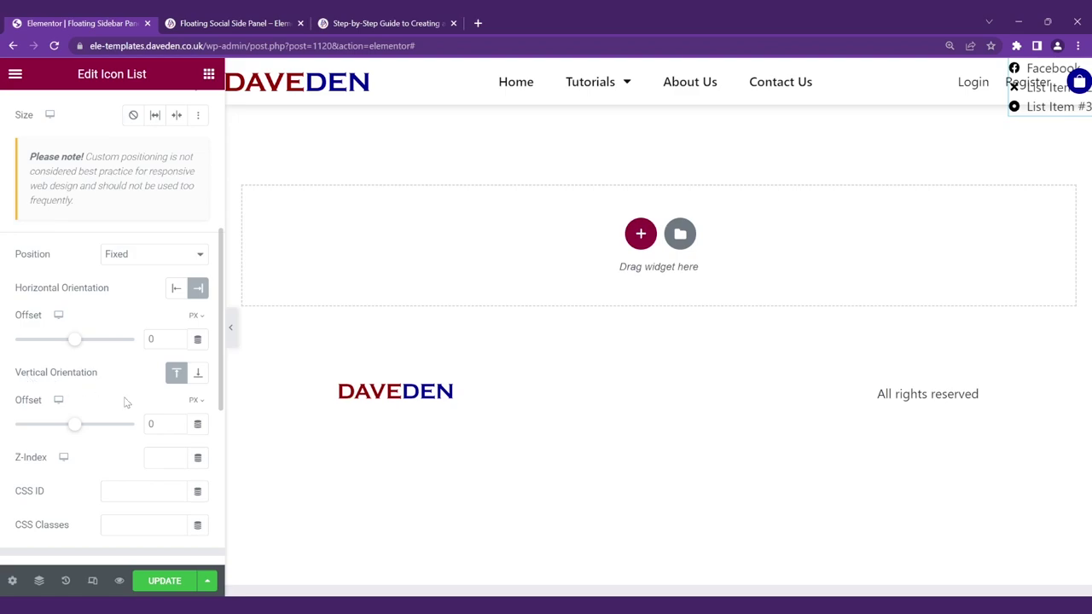
{"action": "mouse_move", "coordinate": [196, 406]}
{"action": "left_click", "coordinate": [194, 425]}
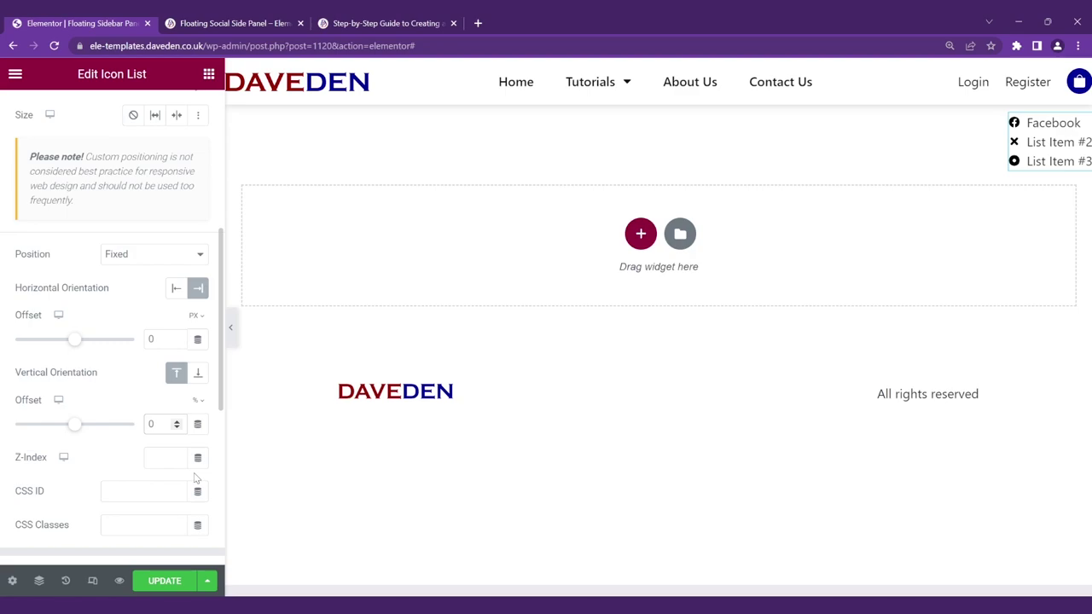
{"action": "type", "text": "30"}
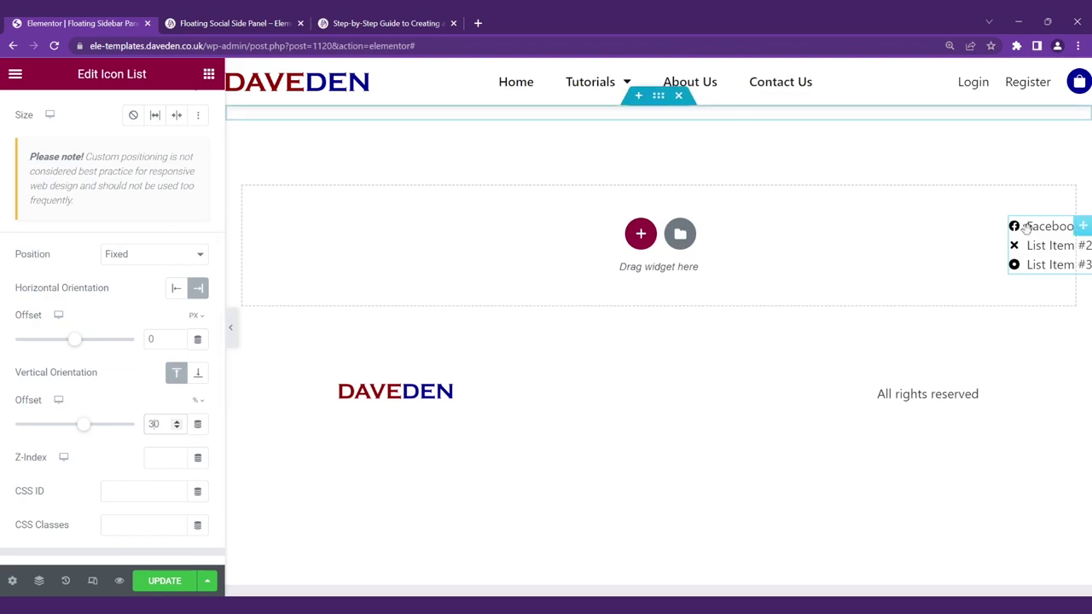
{"action": "scroll", "coordinate": [162, 367], "scroll_direction": "down", "scroll_amount": 5}
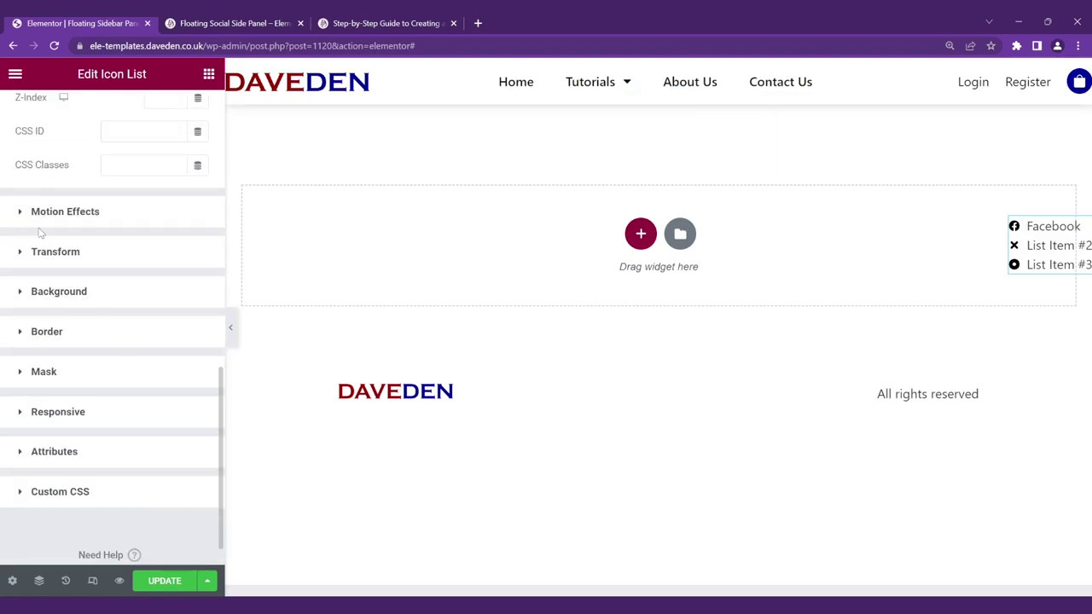
Glance at Transform, then expand the Icon List's Custom CSS section.
{"action": "left_click", "coordinate": [37, 253]}
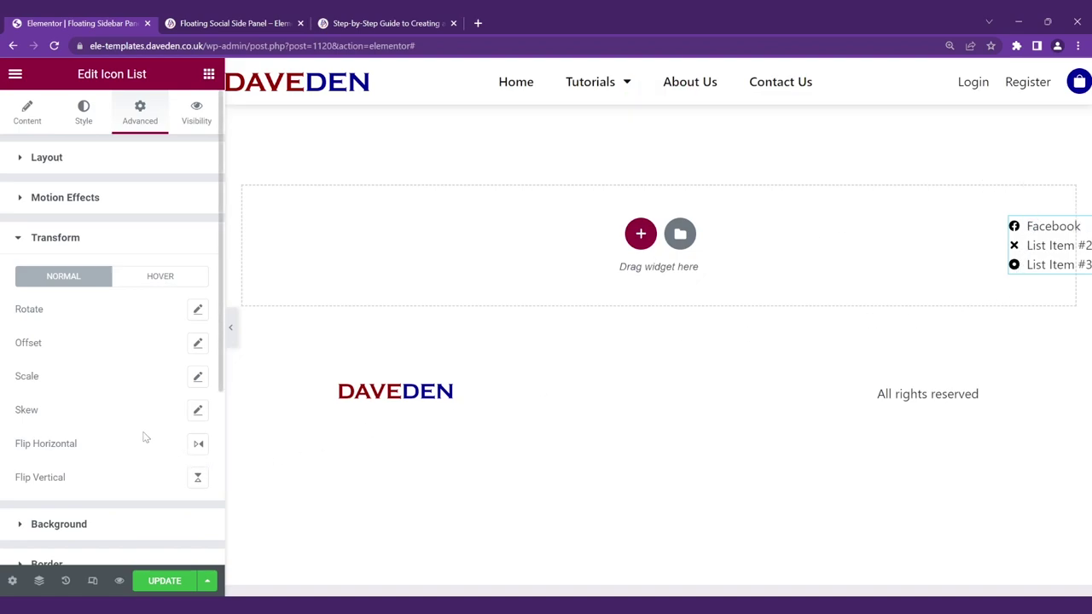
{"action": "scroll", "coordinate": [124, 391], "scroll_direction": "down", "scroll_amount": 3}
{"action": "scroll", "coordinate": [112, 429], "scroll_direction": "down", "scroll_amount": 1}
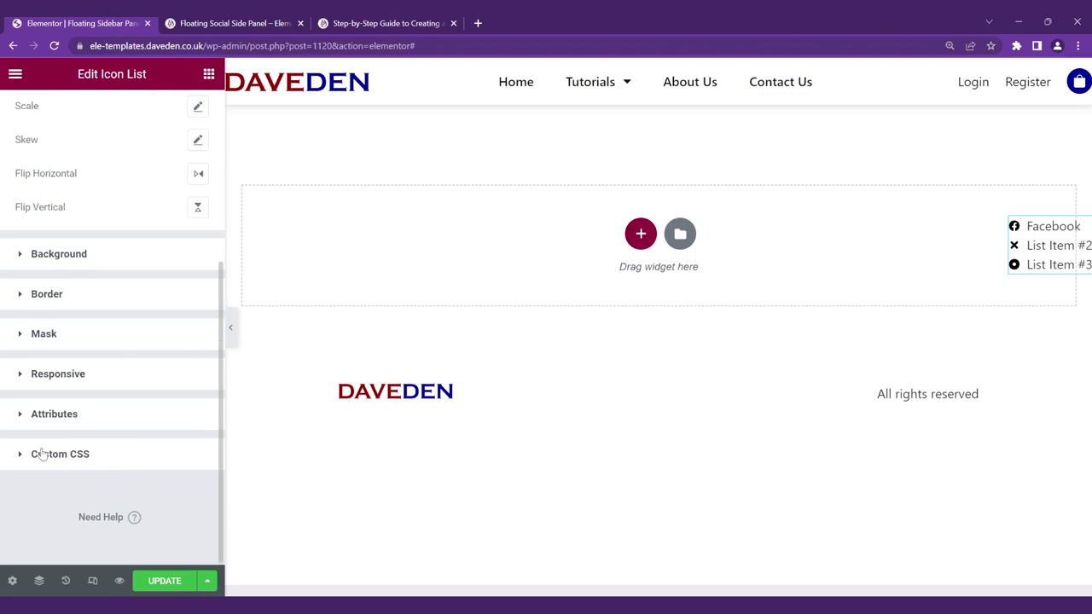
{"action": "left_click", "coordinate": [78, 455]}
Write the rule selector .elementor-icon-list-item{ transform: translateX(calc(100% - 1.5em)) }.
{"action": "scroll", "coordinate": [119, 444], "scroll_direction": "down", "scroll_amount": 3}
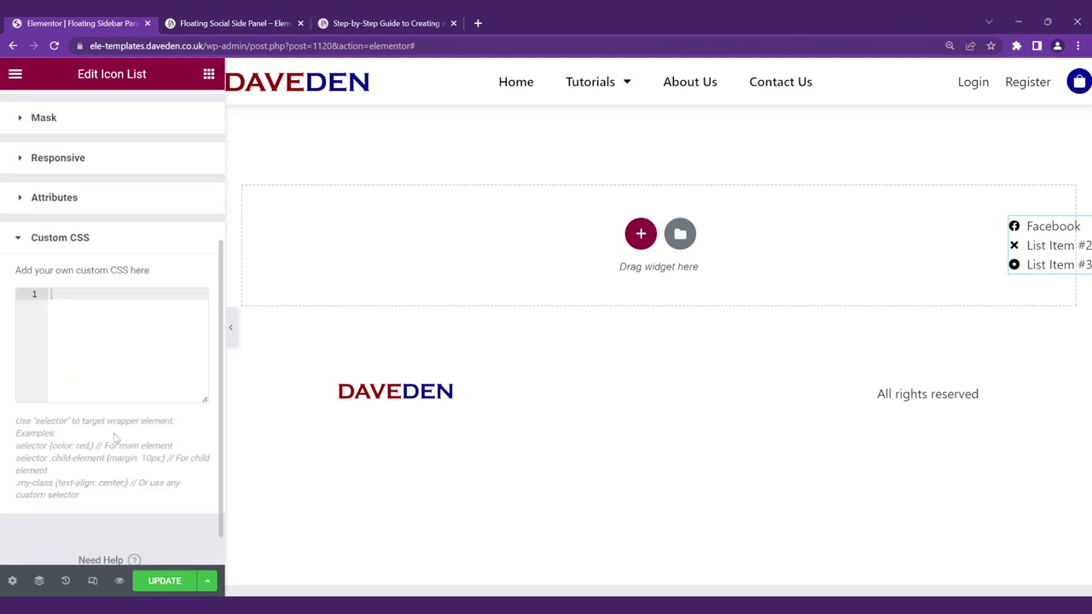
{"action": "left_click", "coordinate": [98, 347]}
{"action": "type", "text": "selector"}
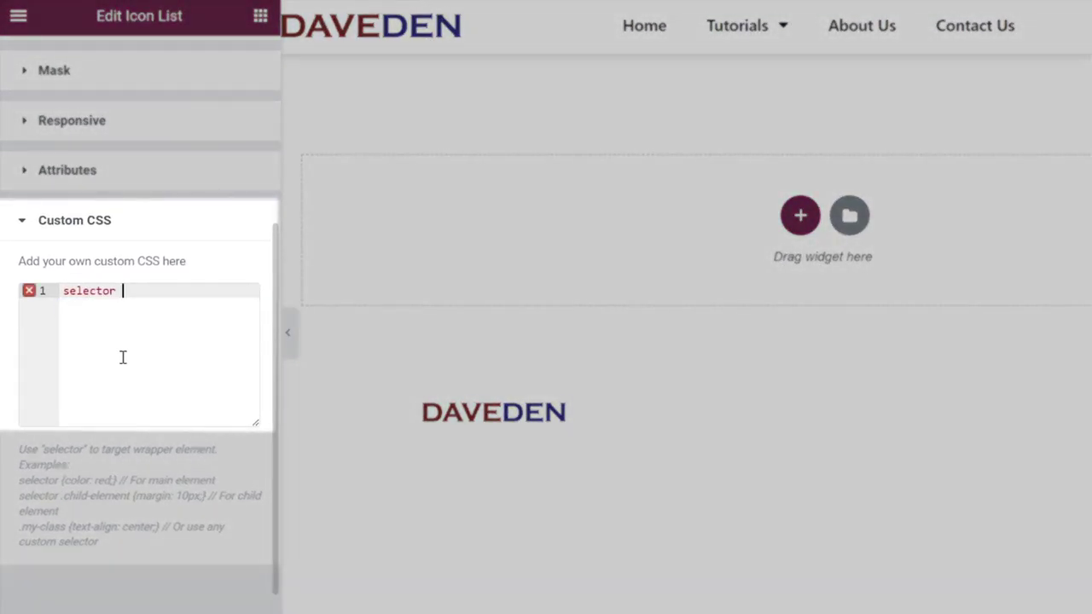
{"action": "type", "text": " .elementor-icon-list-item"}
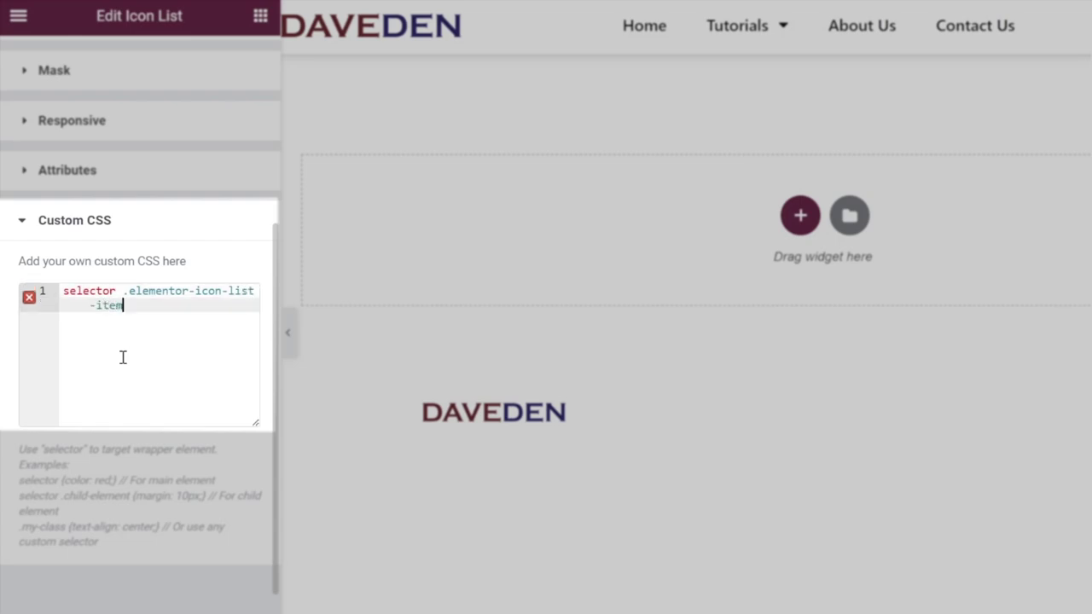
{"action": "type", "text": "{"}
{"action": "key", "text": "Return"}
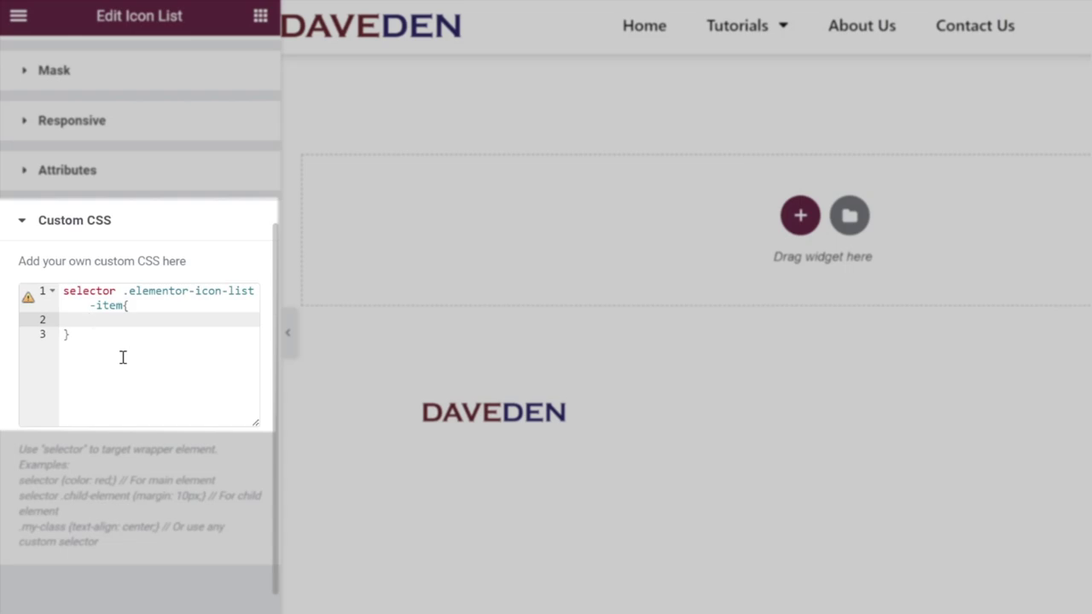
{"action": "type", "text": "transform: trans"}
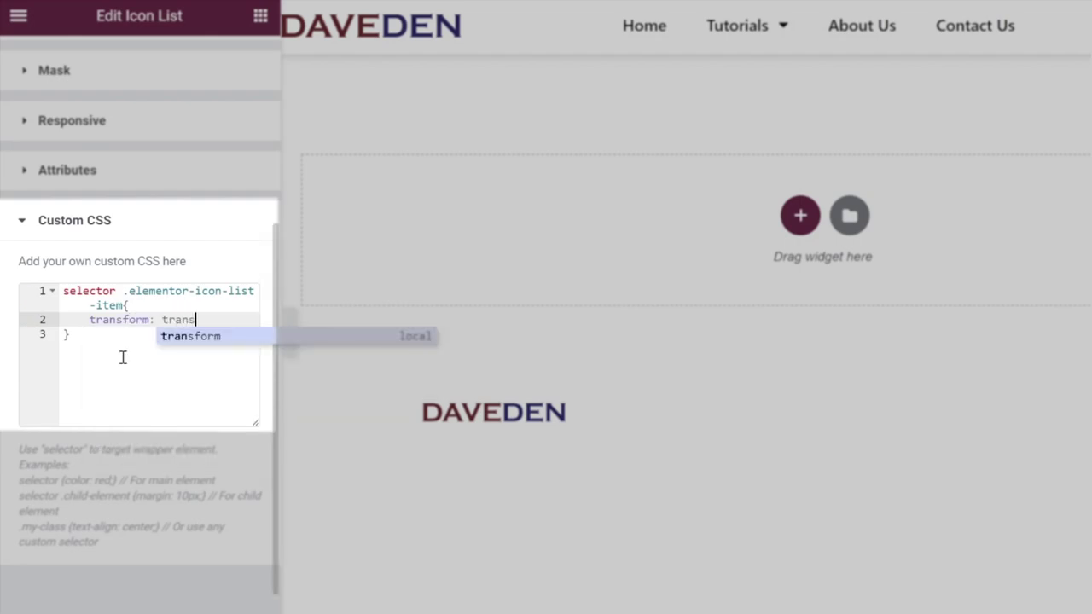
{"action": "type", "text": "late"}
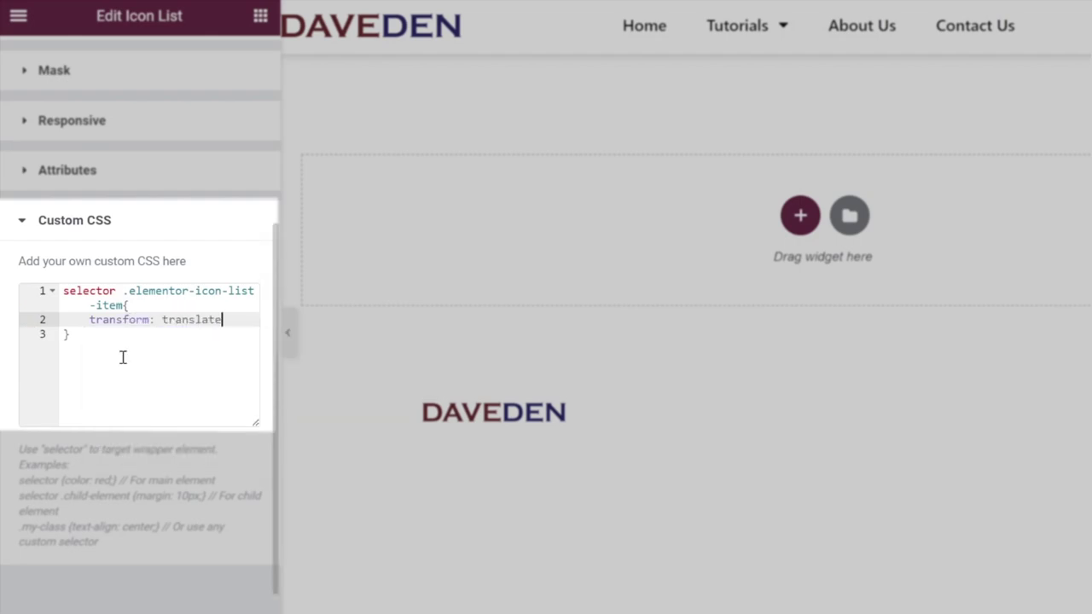
{"action": "type", "text": "X(100"}
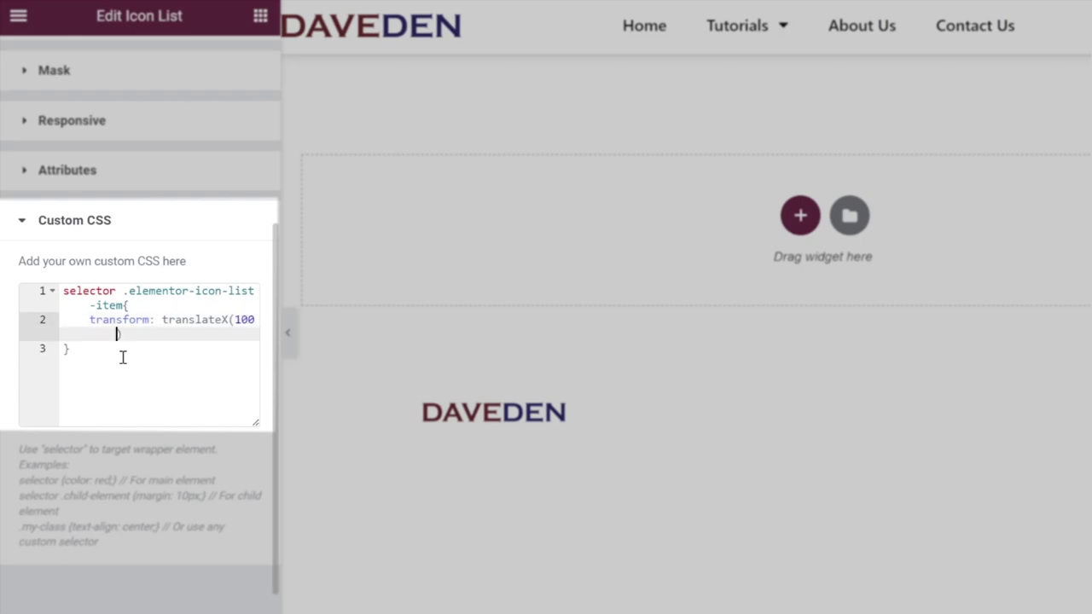
{"action": "type", "text": "%"}
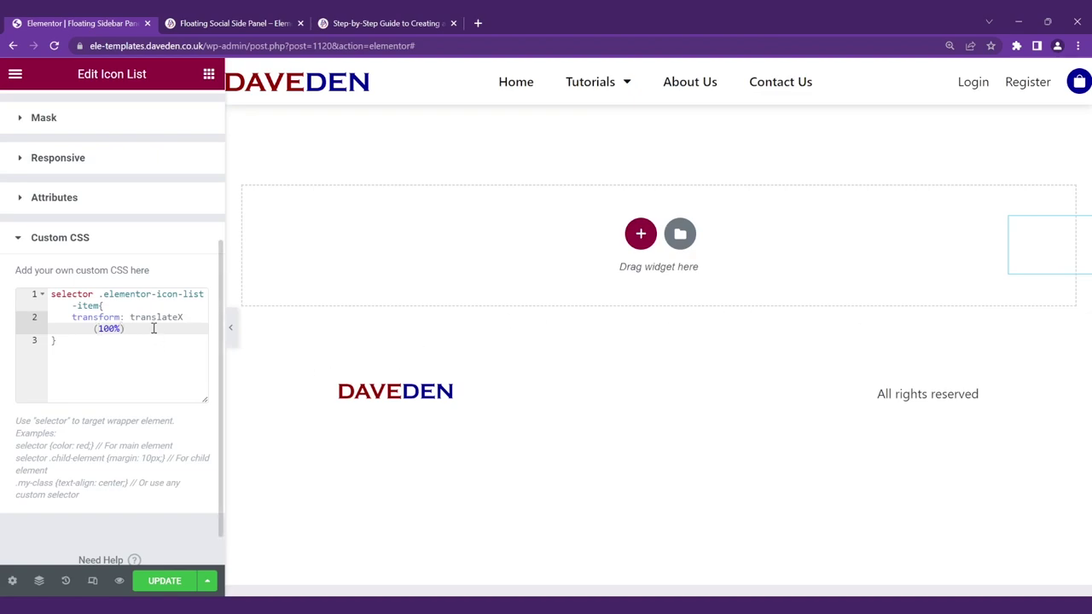
{"action": "type", "text": "calc("}
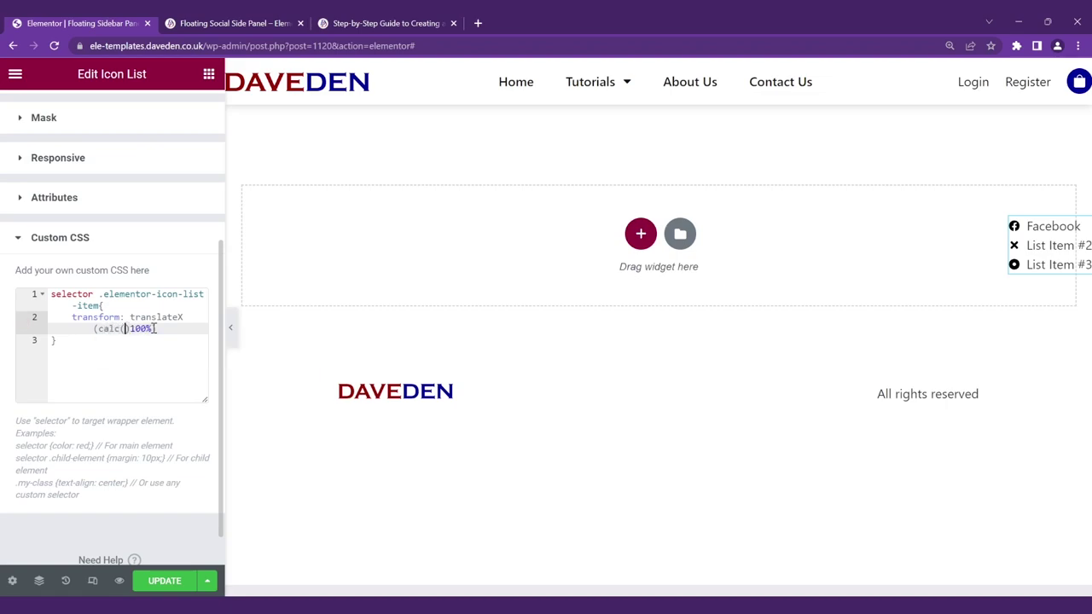
{"action": "key", "text": "BackSpace"}
{"action": "type", "text": ")"}
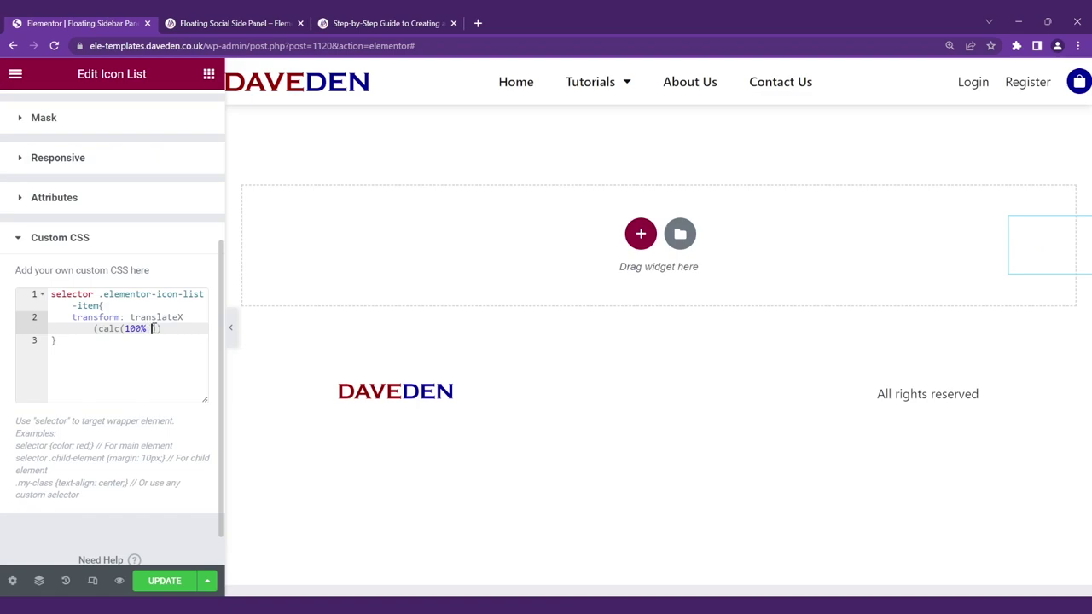
{"action": "type", "text": "- 1."}
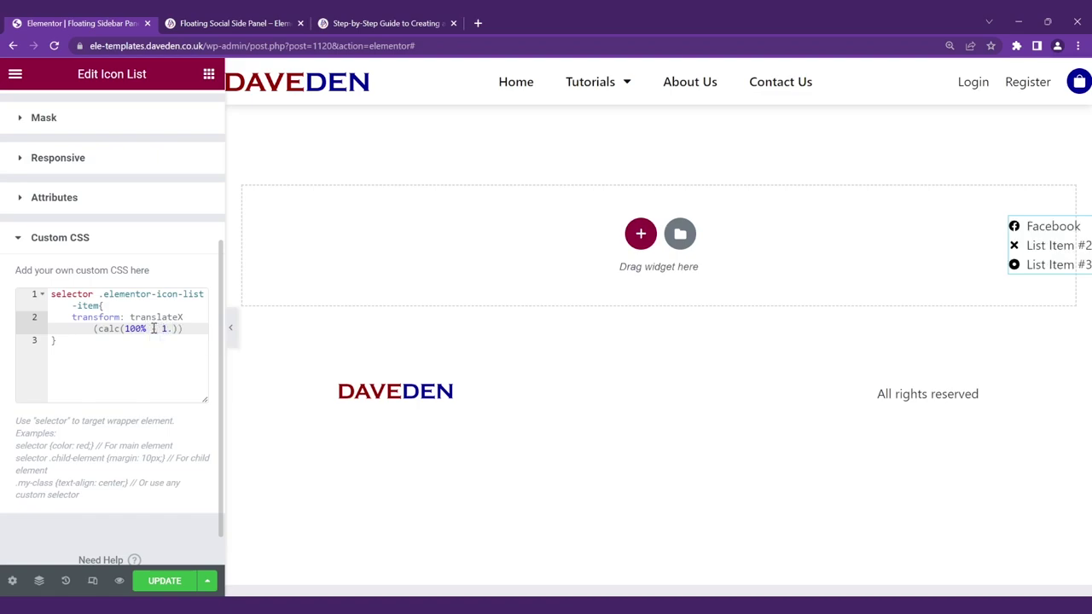
{"action": "type", "text": "5em"}
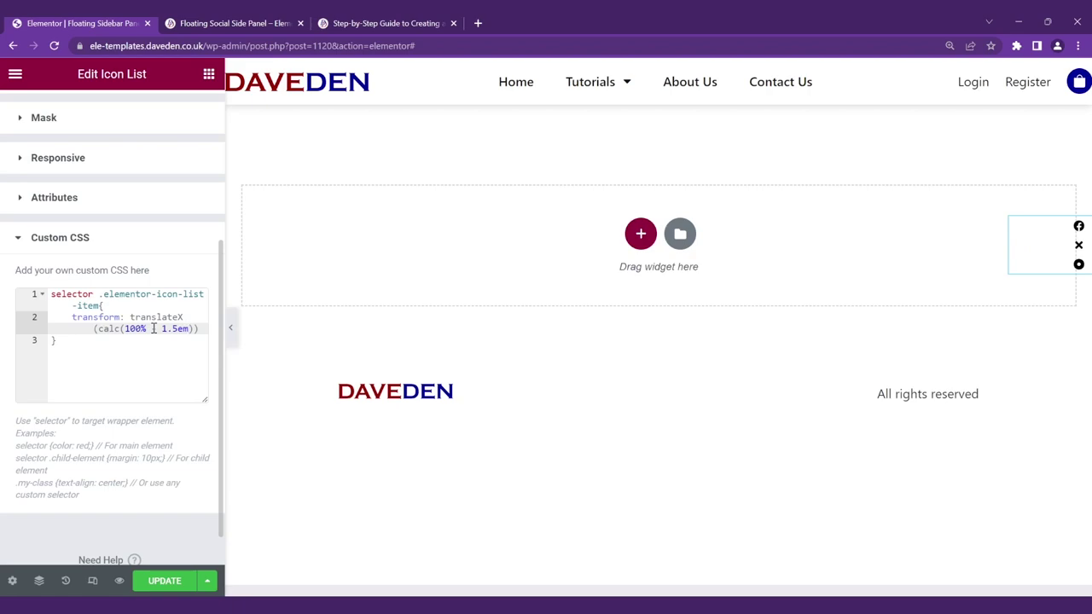
{"action": "type", "text": ")"}
Add the rule selector .elementor-icon-list-item:hover{ transform: translateX(0); } below the first.
{"action": "left_click", "coordinate": [198, 365]}
{"action": "key", "text": "Return"}
{"action": "key", "text": "Return"}
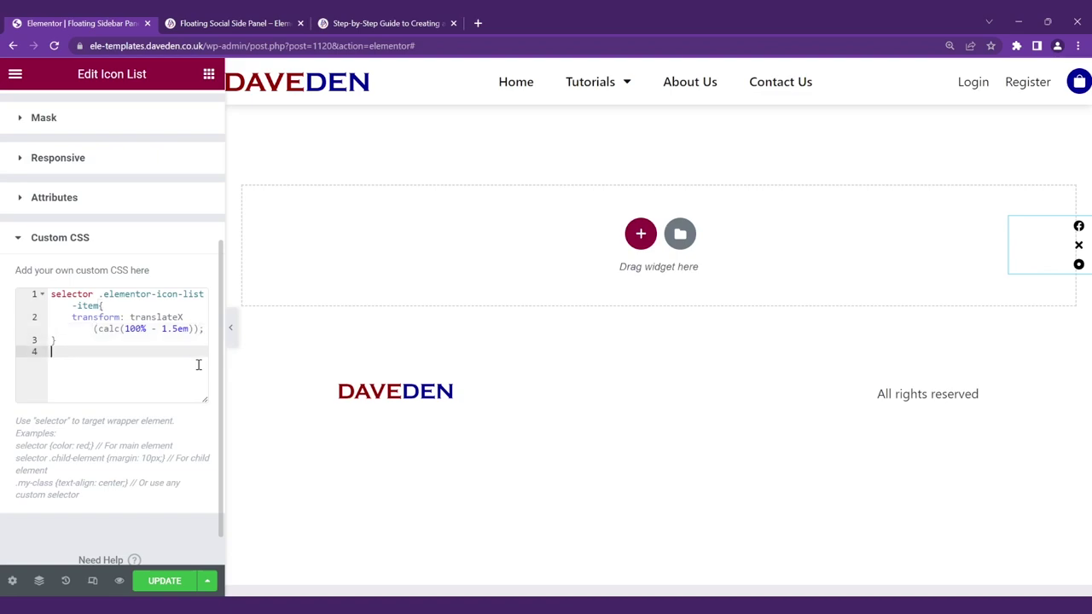
{"action": "type", "text": "selector"}
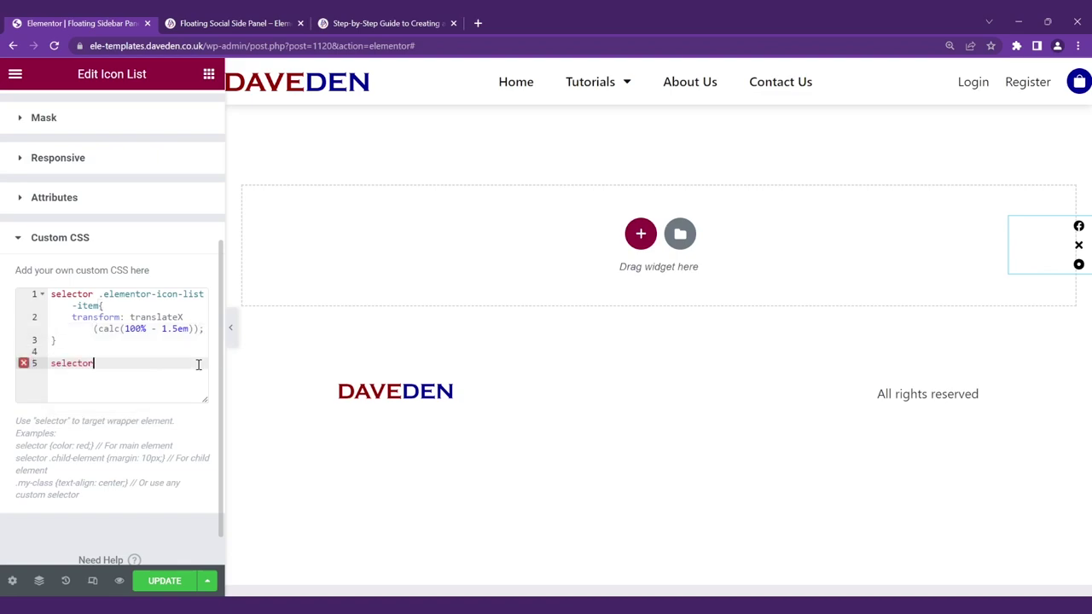
{"action": "type", "text": " .elementor-icon-list-item"}
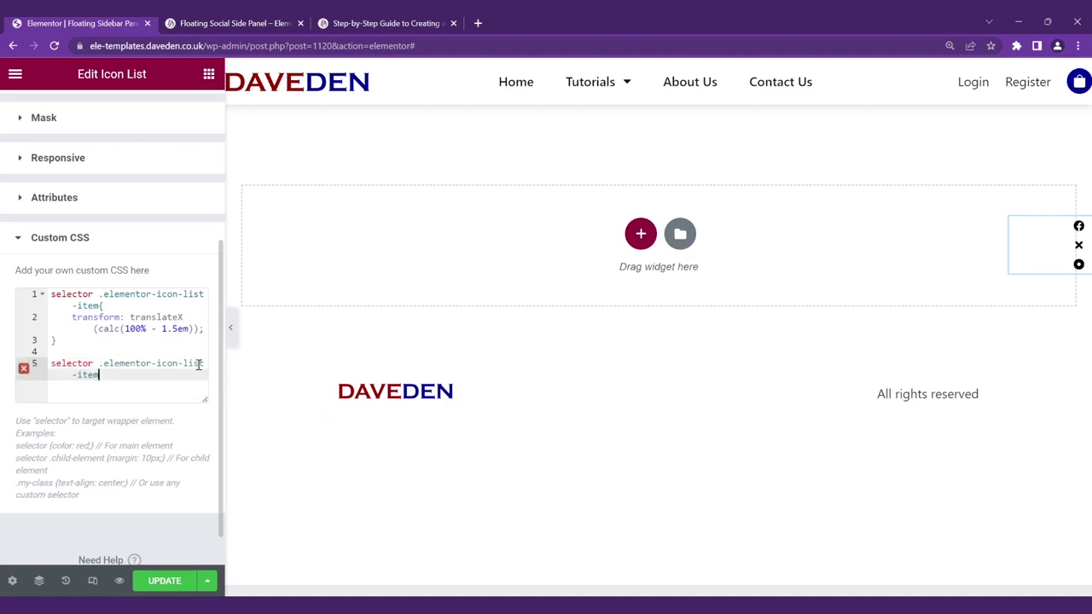
{"action": "type", "text": ":hover{"}
{"action": "key", "text": "Return"}
{"action": "type", "text": "tran"}
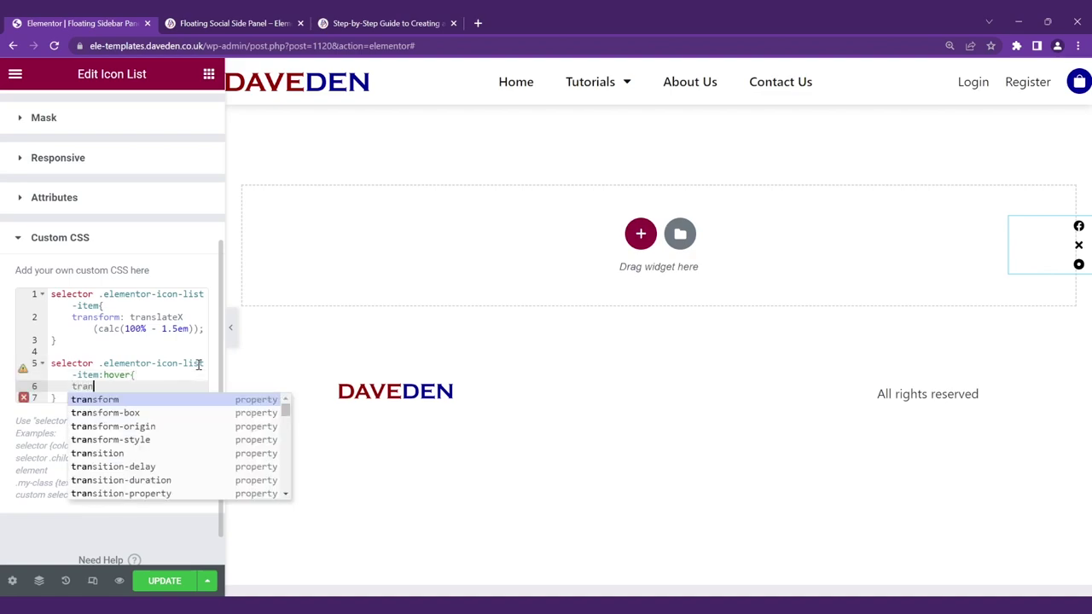
{"action": "type", "text": "sform: tra"}
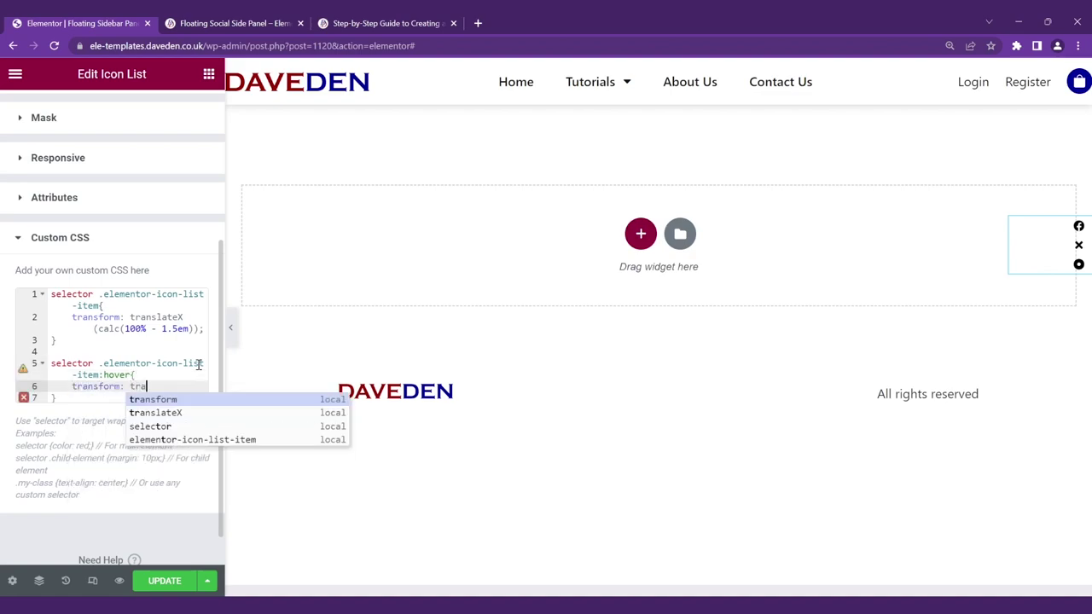
{"action": "type", "text": "ns"}
{"action": "key", "text": "Return"}
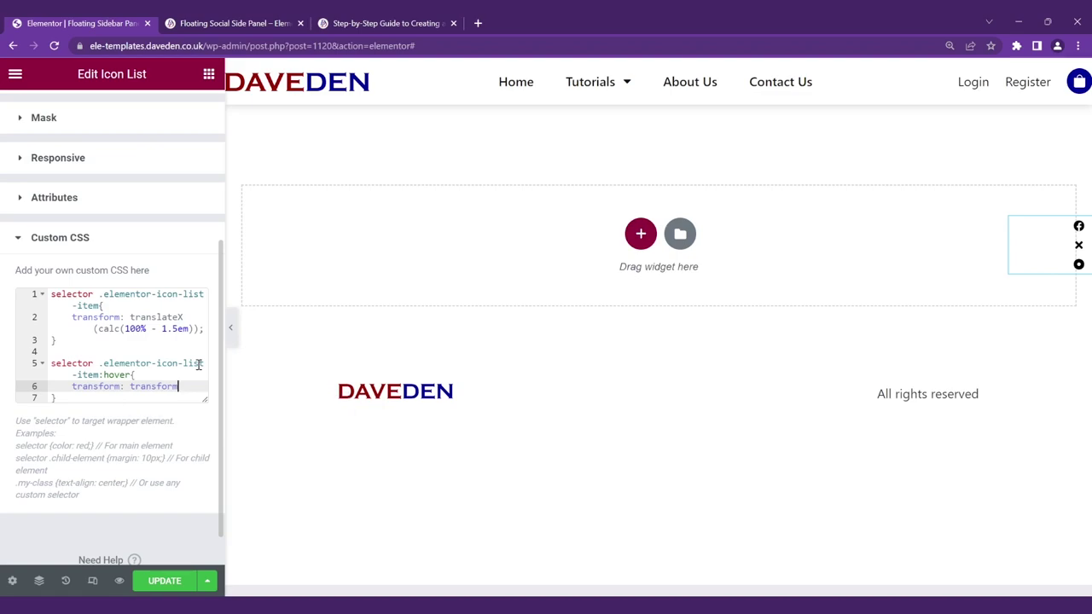
{"action": "key", "text": "BackSpace"}
{"action": "type", "text": "late"}
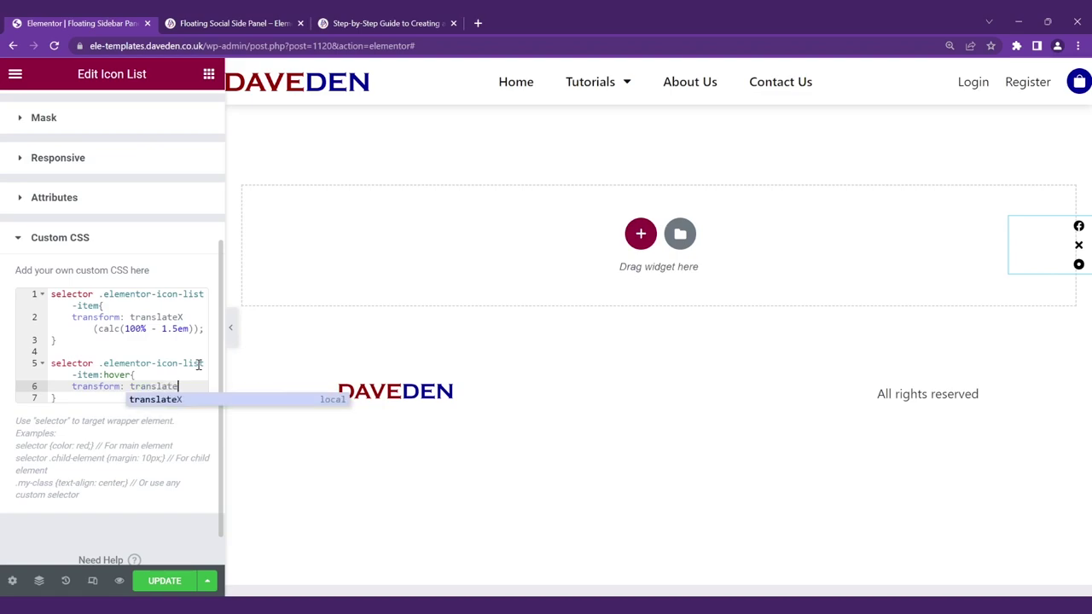
{"action": "type", "text": "X"}
{"action": "key", "text": "Escape"}
{"action": "type", "text": "(0"}
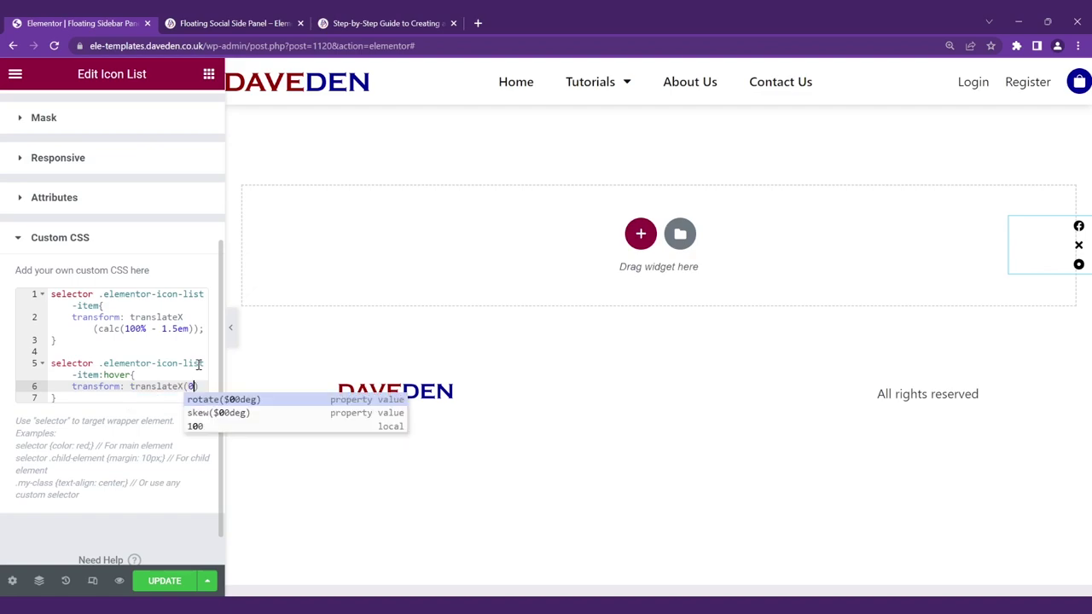
{"action": "type", "text": ");"}
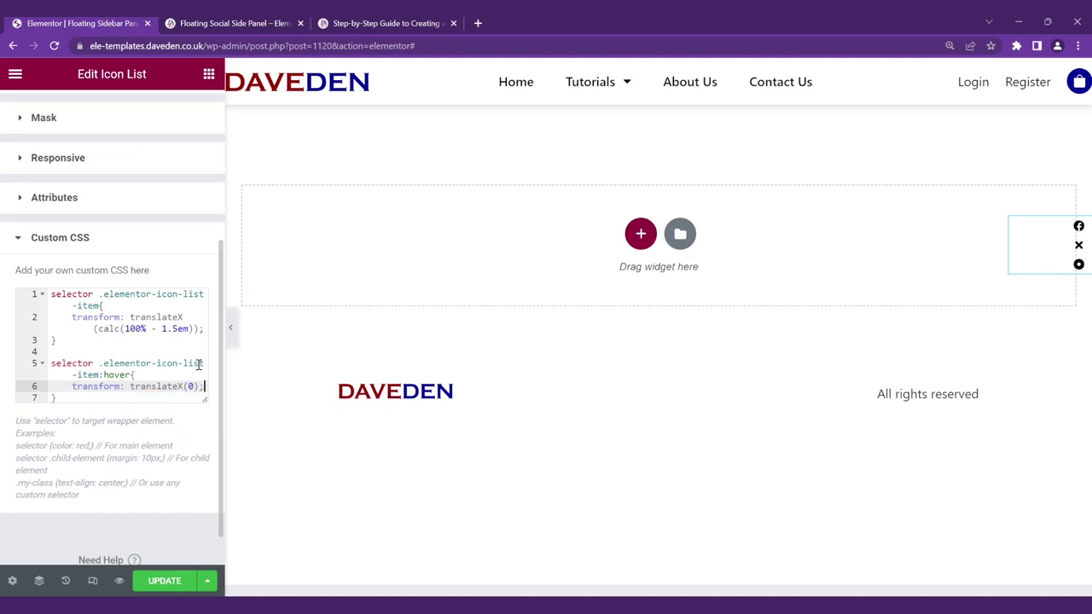
{"action": "key", "text": "Up"}
{"action": "key", "text": "Up"}
{"action": "key", "text": "Up"}
{"action": "key", "text": "Up"}
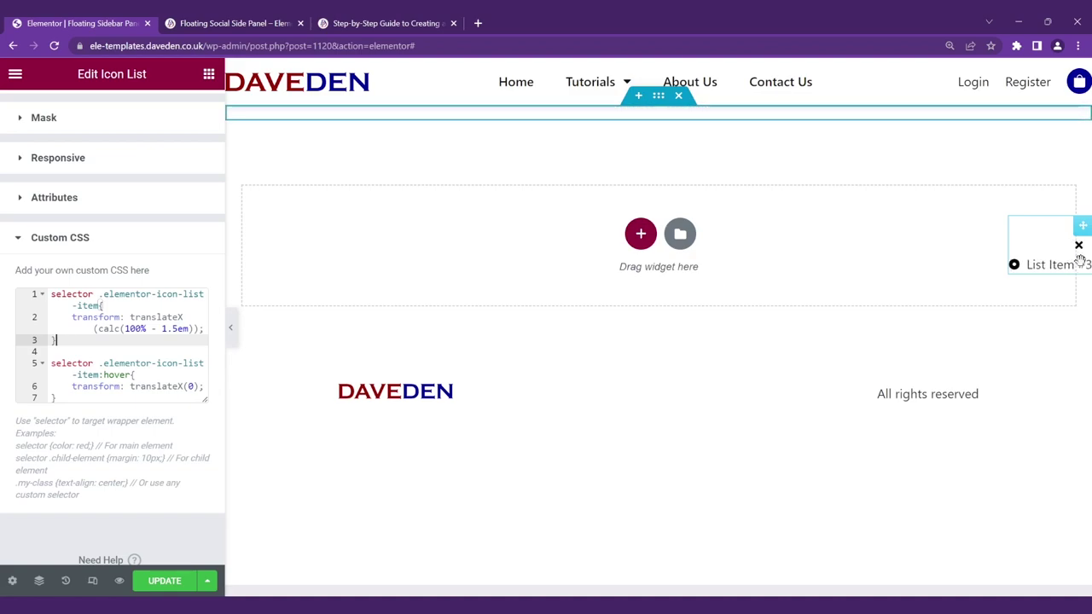
Add transition: all 0.2s ease-in-out inside the .elementor-icon-list-item rule.
{"action": "left_click", "coordinate": [205, 329]}
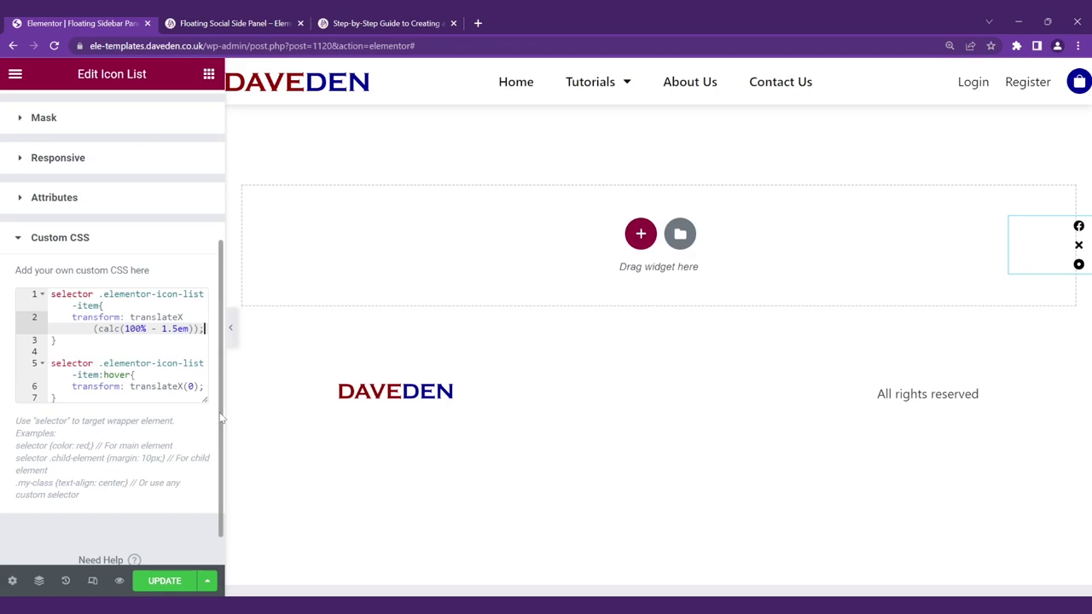
{"action": "key", "text": "Return"}
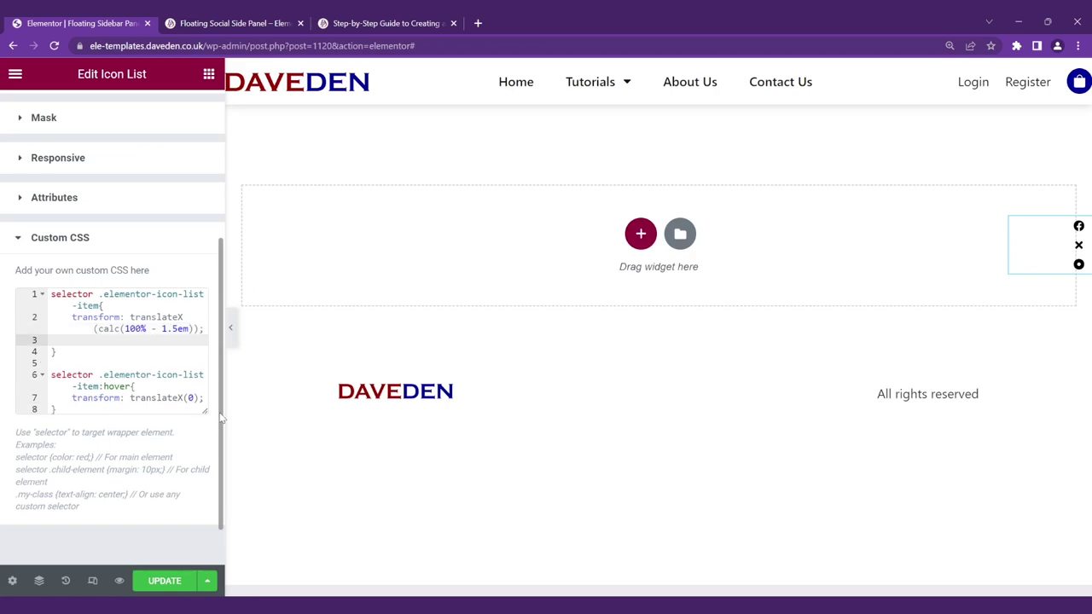
{"action": "type", "text": "transition"}
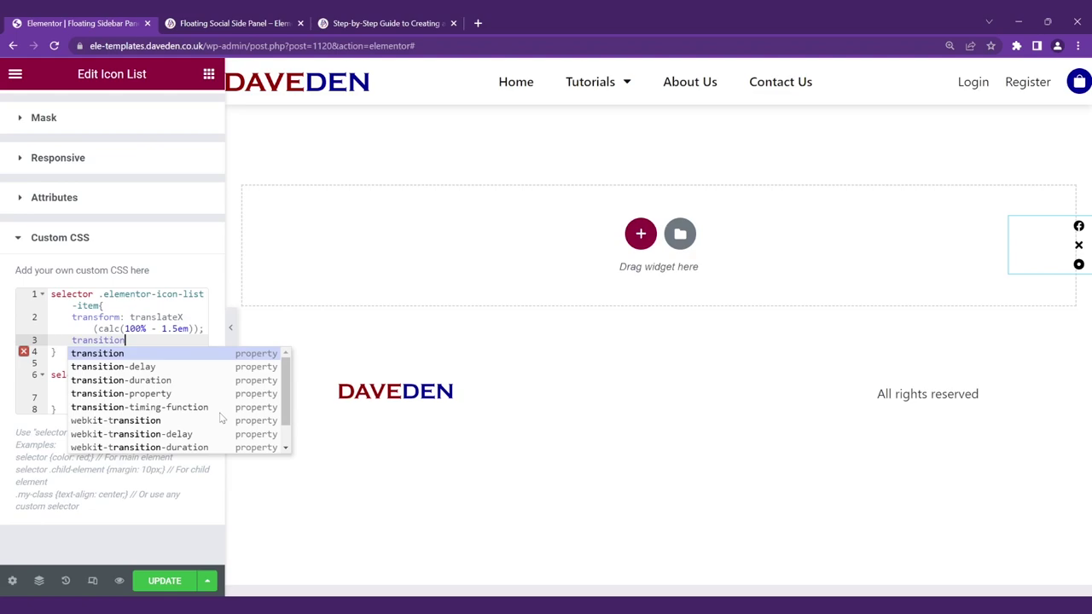
{"action": "key", "text": "Return"}
{"action": "type", "text": "all 0.2"}
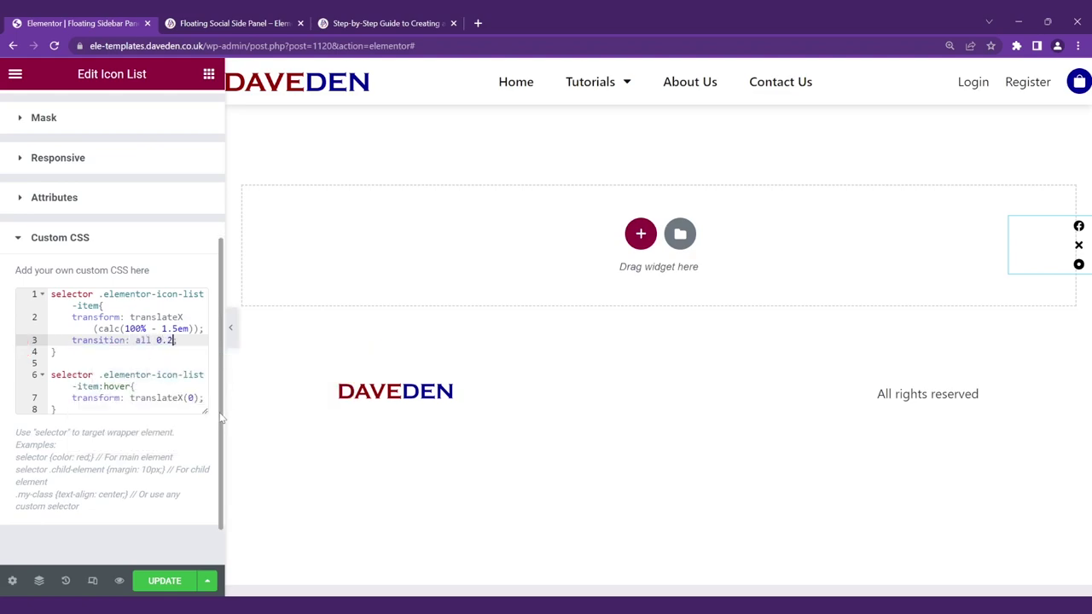
{"action": "type", "text": "s ease-in-out;"}
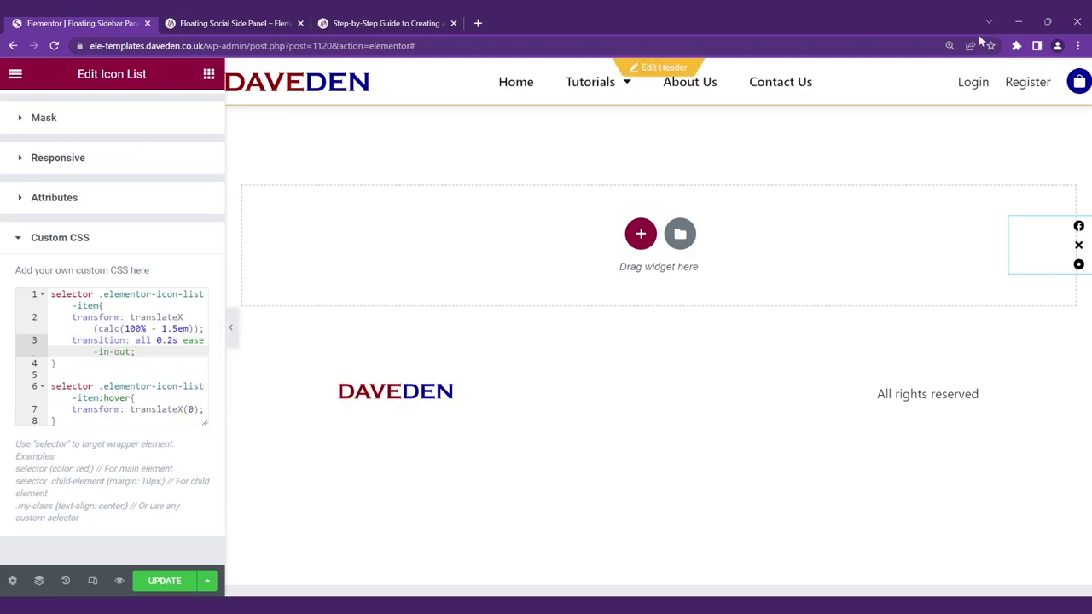
{"action": "mouse_move", "coordinate": [1077, 266]}
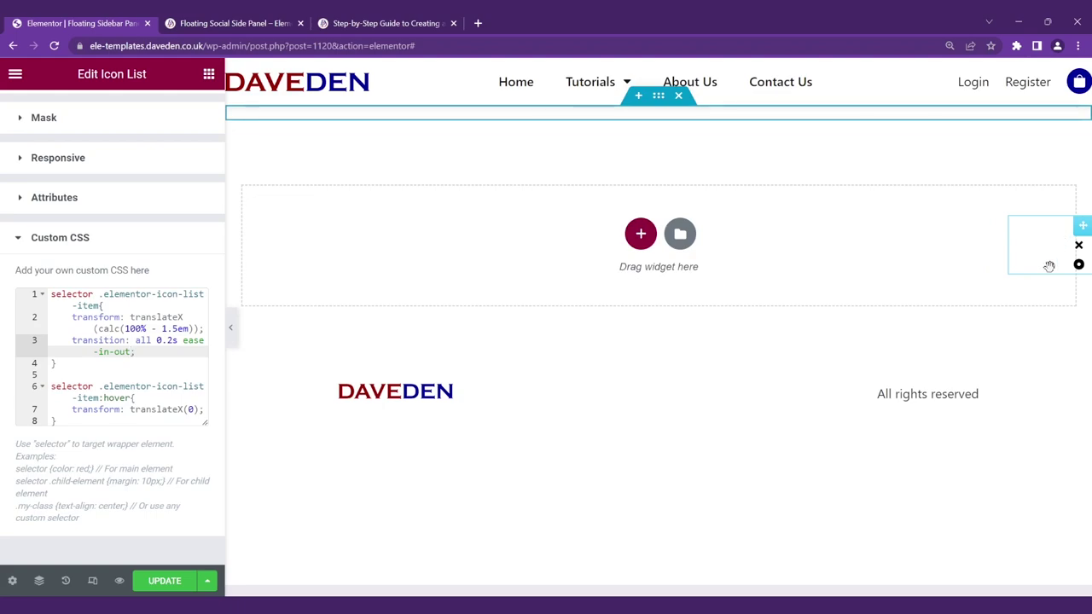
Set the Icon List's Z-Index to 999 in Advanced > Layout.
{"action": "scroll", "coordinate": [134, 156], "scroll_direction": "up", "scroll_amount": 10}
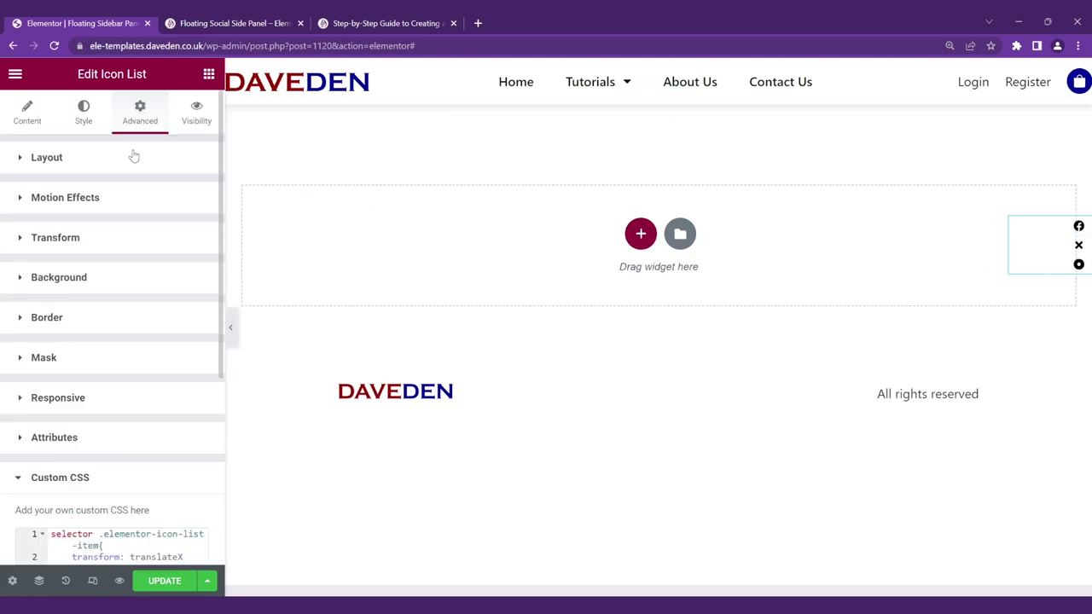
{"action": "left_click", "coordinate": [51, 159]}
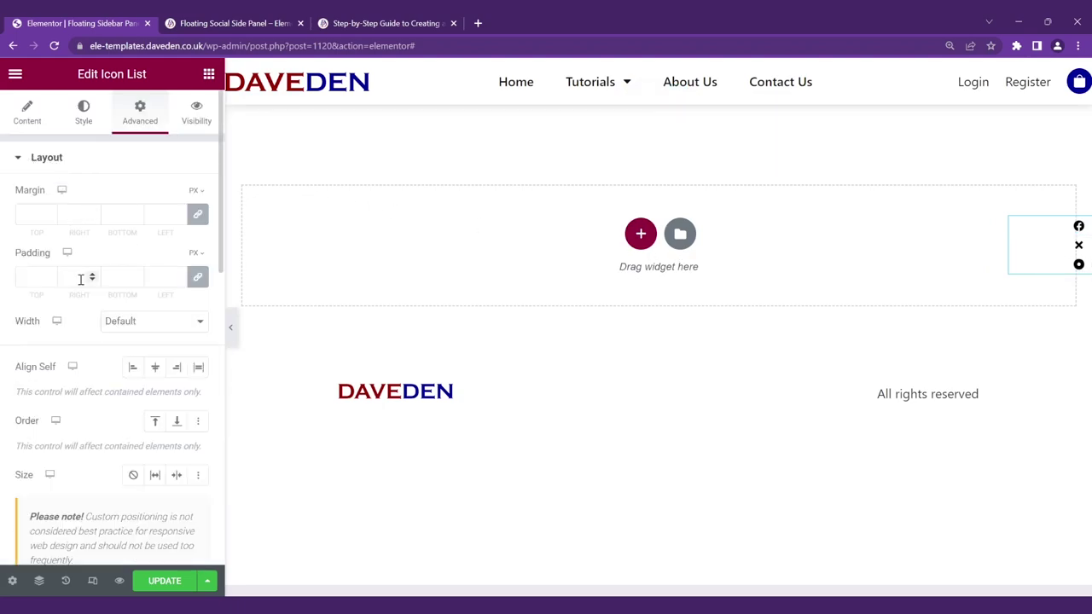
{"action": "scroll", "coordinate": [81, 279], "scroll_direction": "down", "scroll_amount": 3}
{"action": "scroll", "coordinate": [80, 277], "scroll_direction": "down", "scroll_amount": 5}
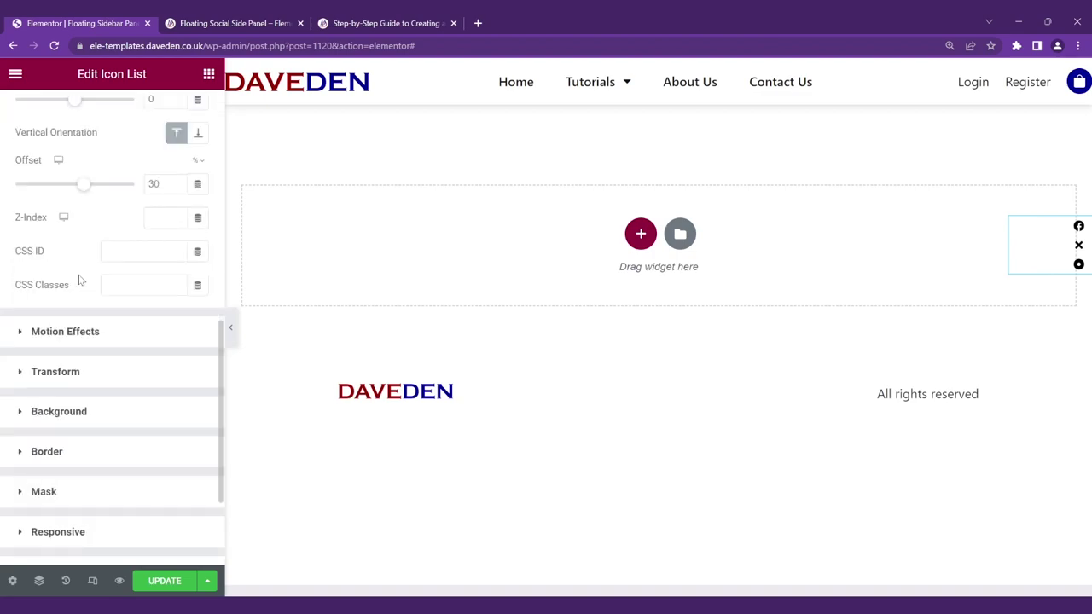
{"action": "left_click", "coordinate": [163, 222]}
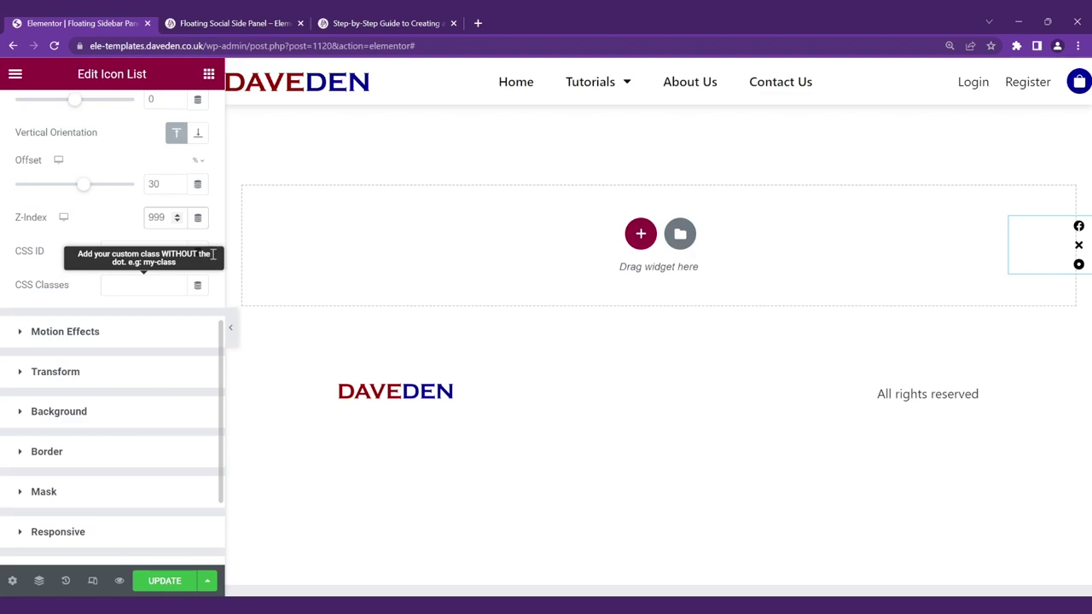
{"action": "left_click", "coordinate": [454, 215]}
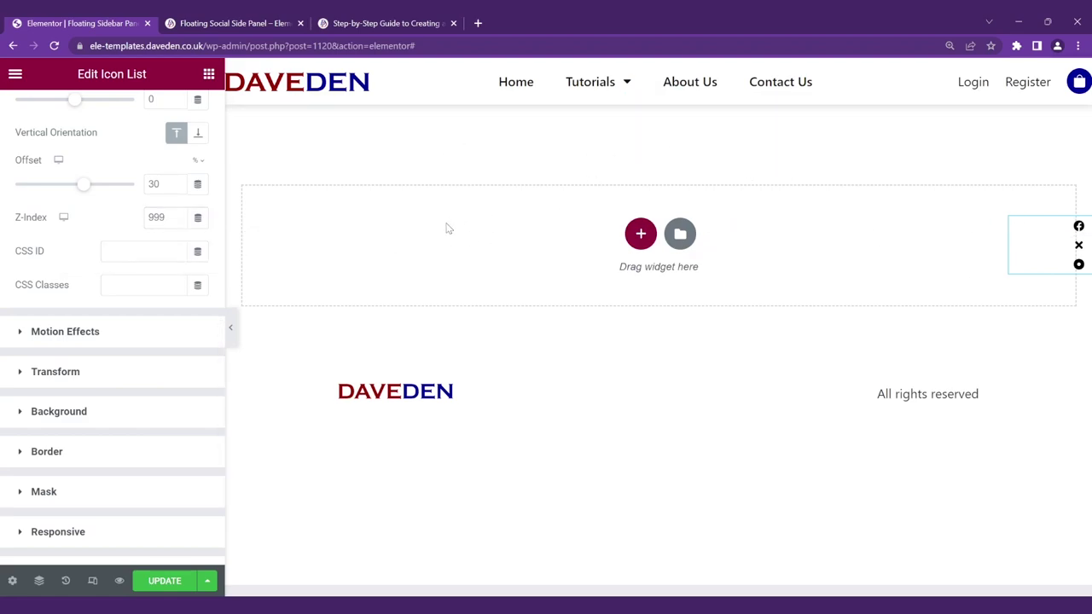
{"action": "scroll", "coordinate": [128, 303], "scroll_direction": "down", "scroll_amount": 2}
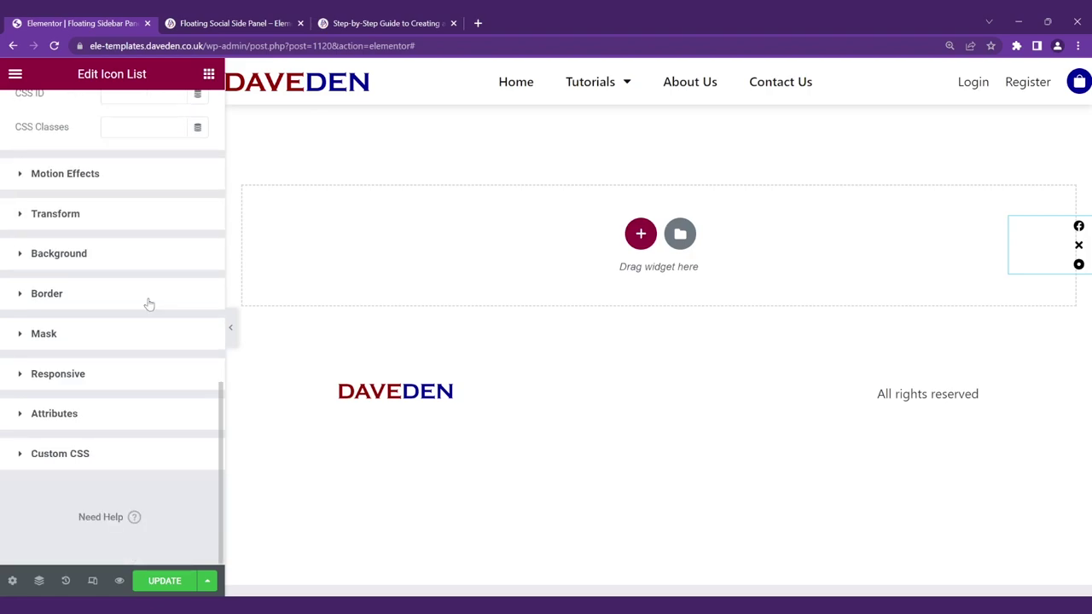
Add a background-color line after the transition, replacing its grey value with #eee.
{"action": "left_click", "coordinate": [76, 456]}
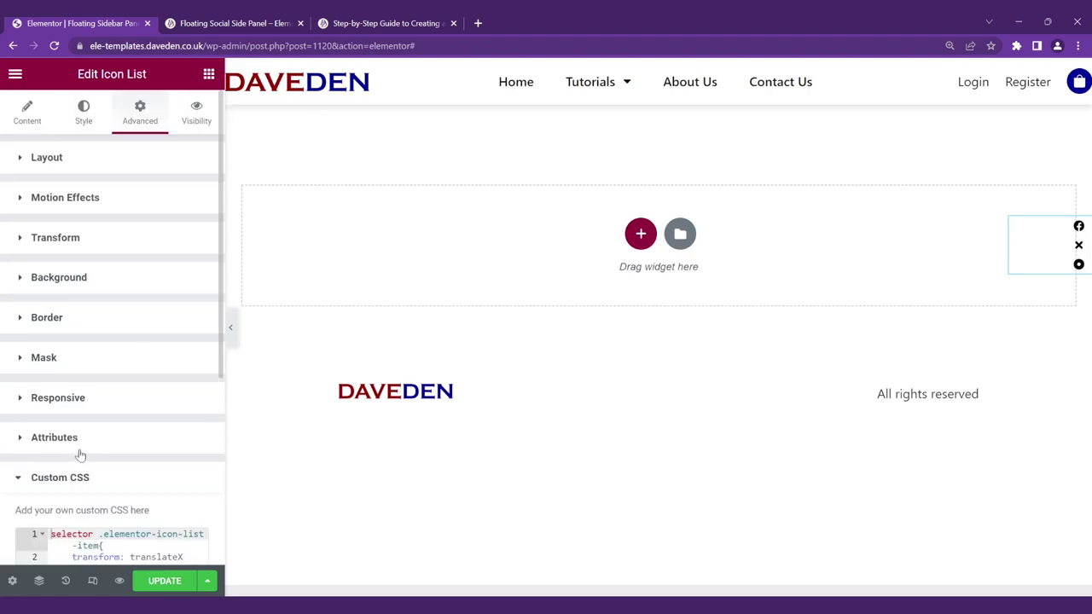
{"action": "scroll", "coordinate": [130, 448], "scroll_direction": "down", "scroll_amount": 3}
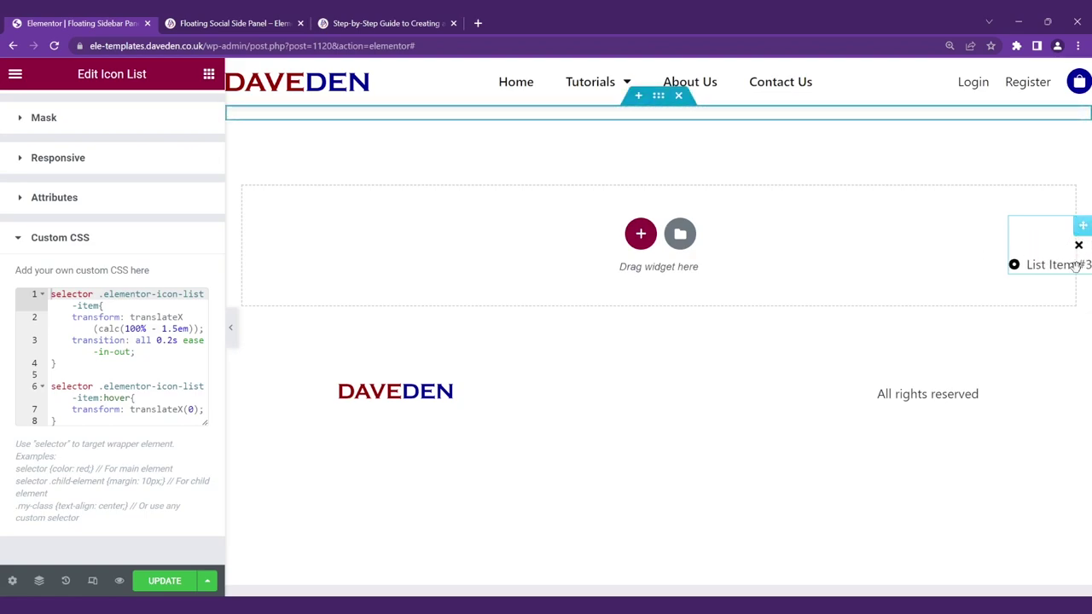
{"action": "left_click", "coordinate": [150, 360]}
{"action": "left_click", "coordinate": [156, 350]}
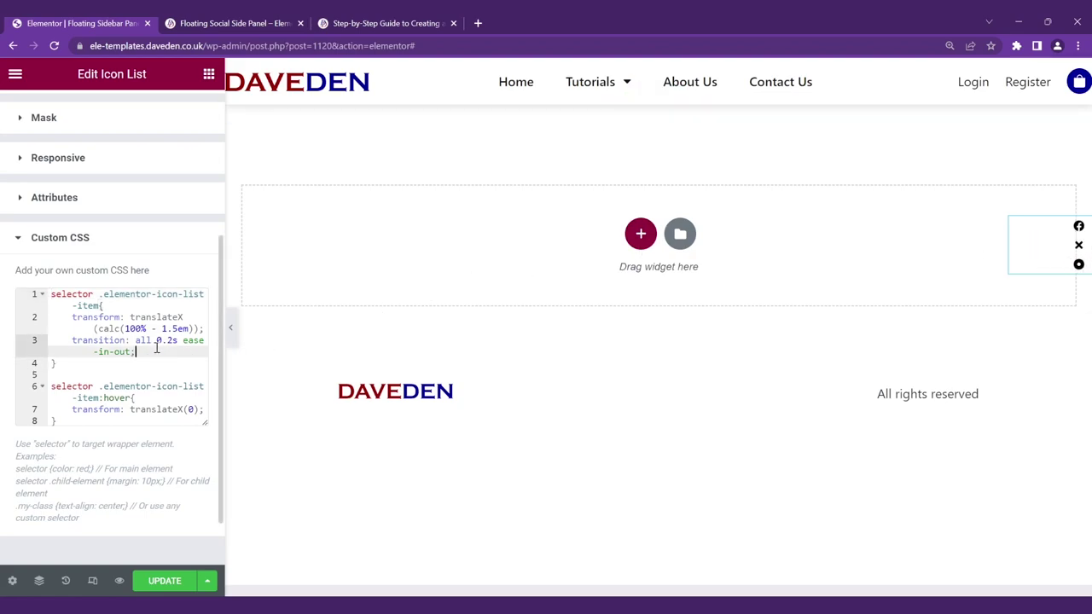
{"action": "key", "text": "Return"}
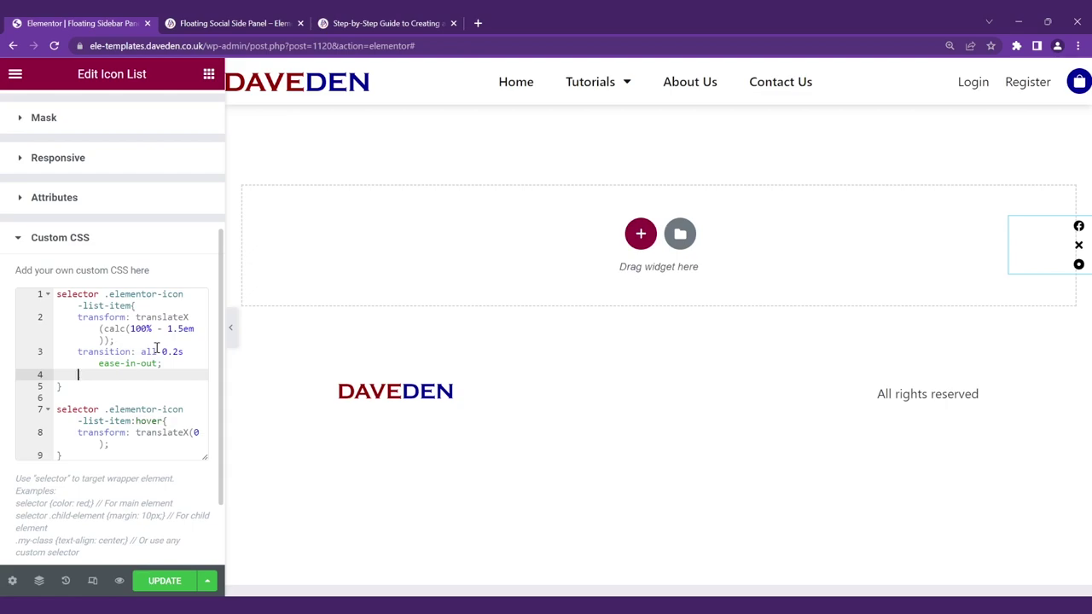
{"action": "type", "text": "backgroun"}
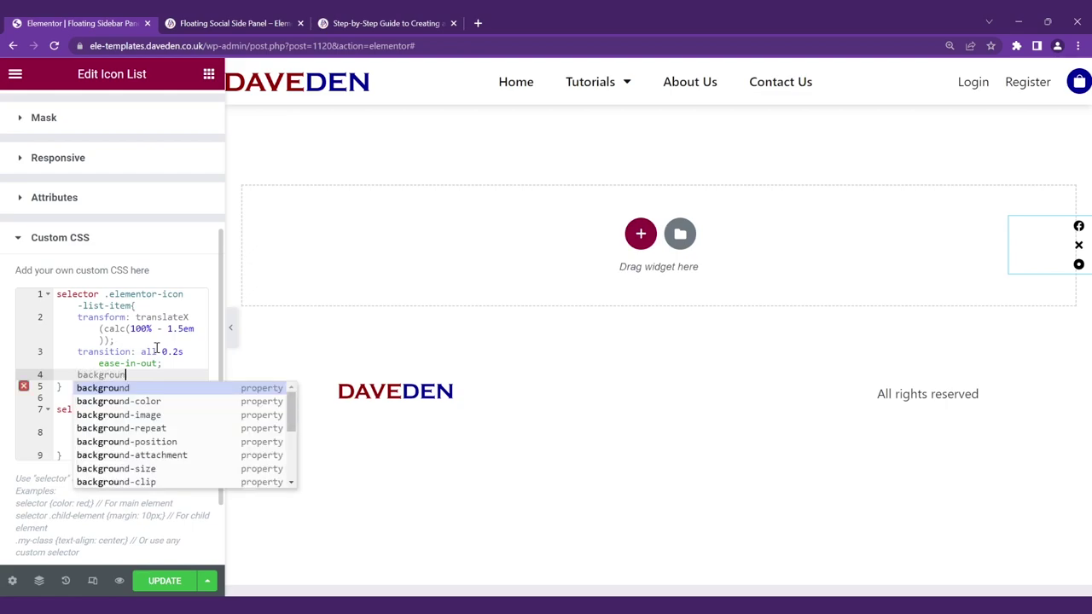
{"action": "type", "text": "d-"}
{"action": "key", "text": "Return"}
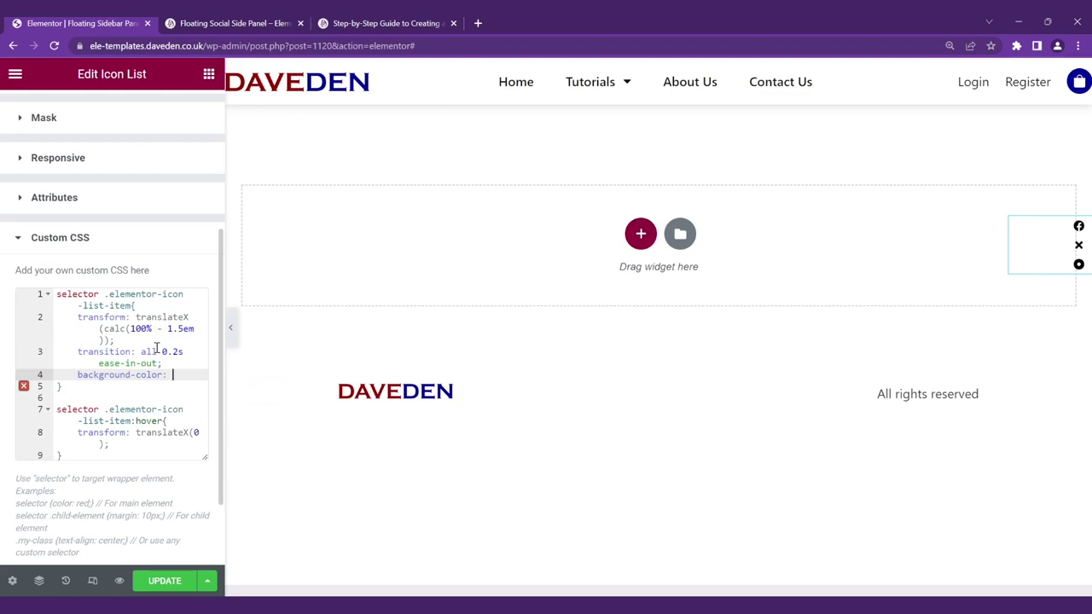
{"action": "type", "text": "grey;"}
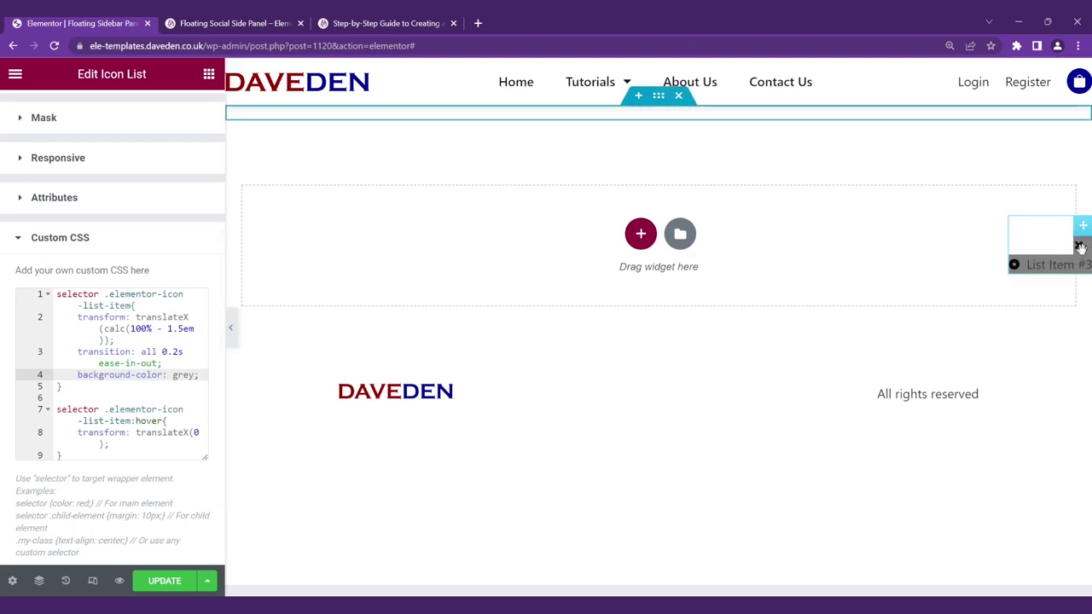
{"action": "double_click", "coordinate": [184, 377]}
{"action": "type", "text": "#"}
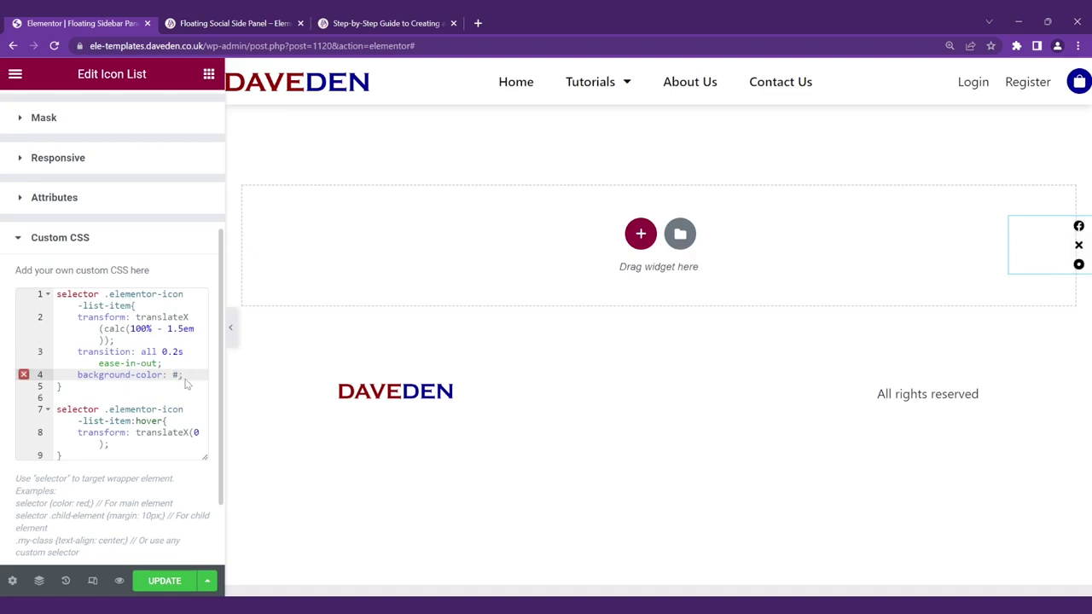
{"action": "type", "text": "eee"}
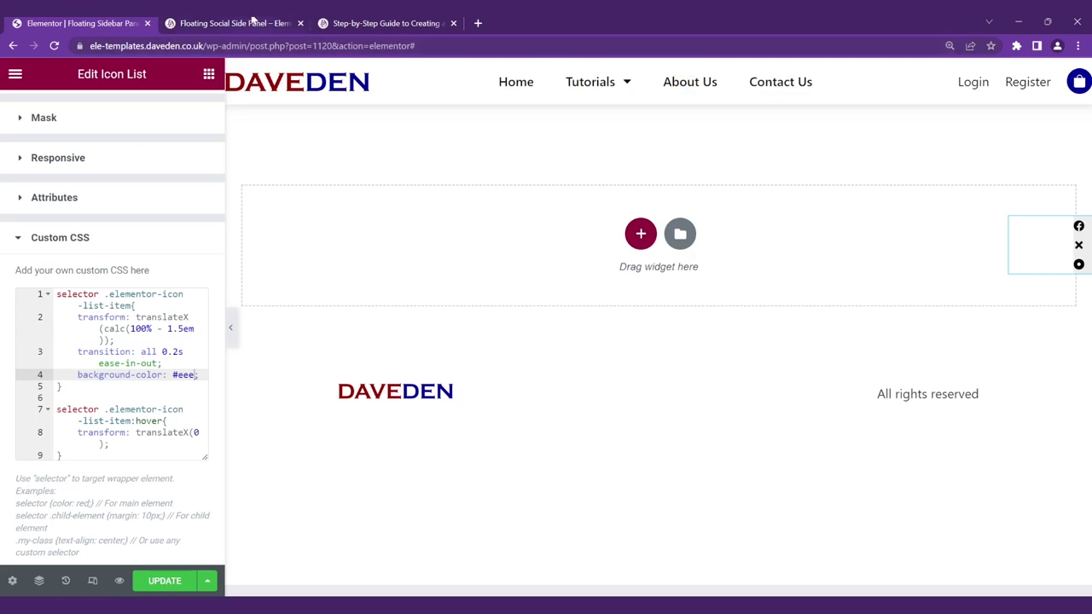
Open the Floating Social Side Panel demo and preview the Icon List and Share Buttons variations.
{"action": "left_click", "coordinate": [252, 20]}
{"action": "left_click", "coordinate": [353, 262]}
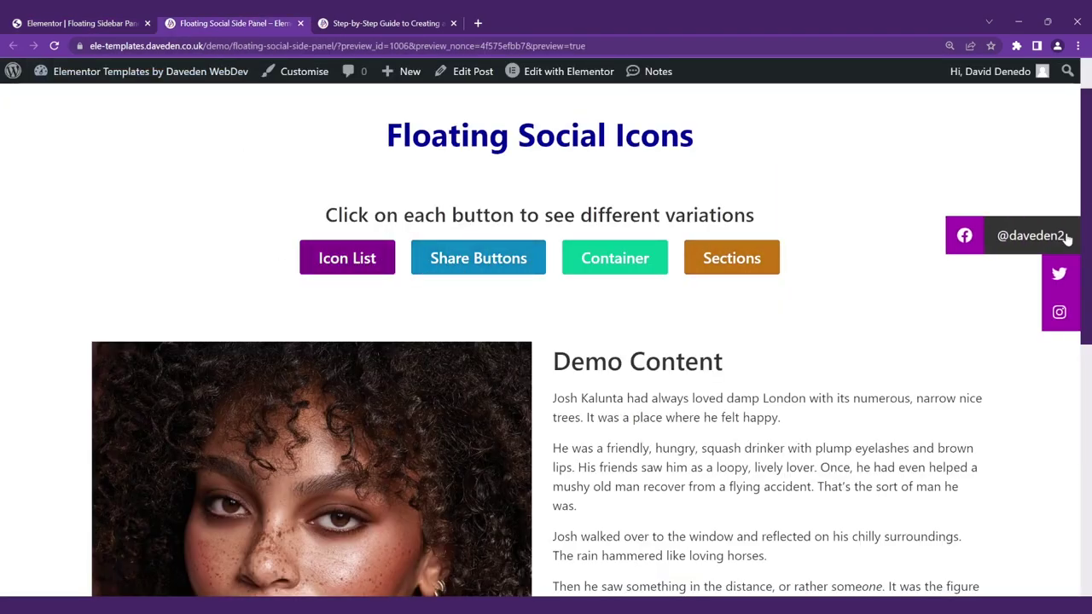
{"action": "mouse_move", "coordinate": [1046, 290]}
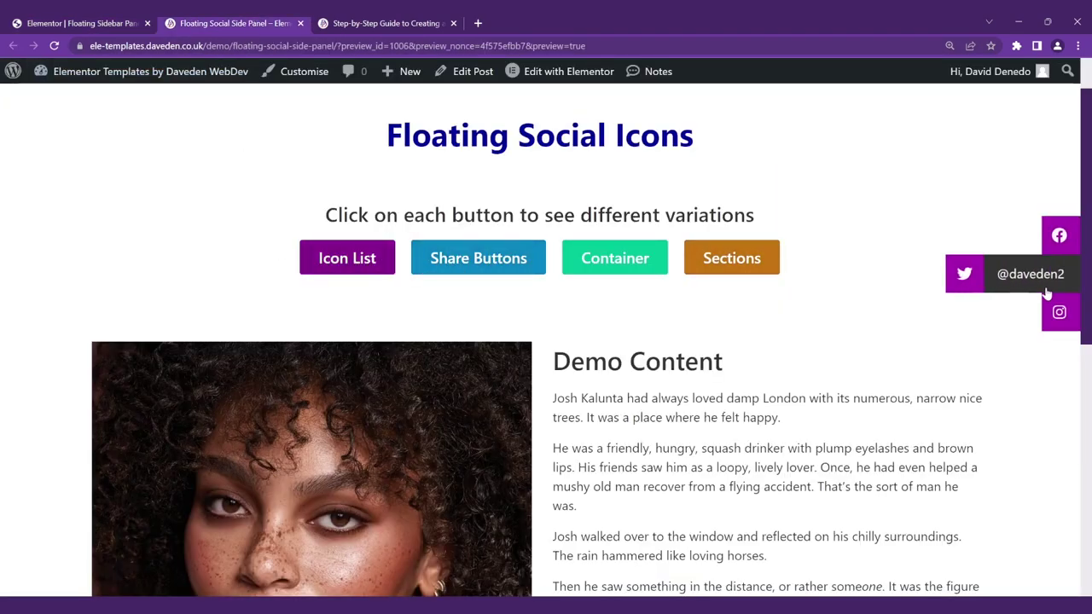
{"action": "left_click", "coordinate": [446, 259]}
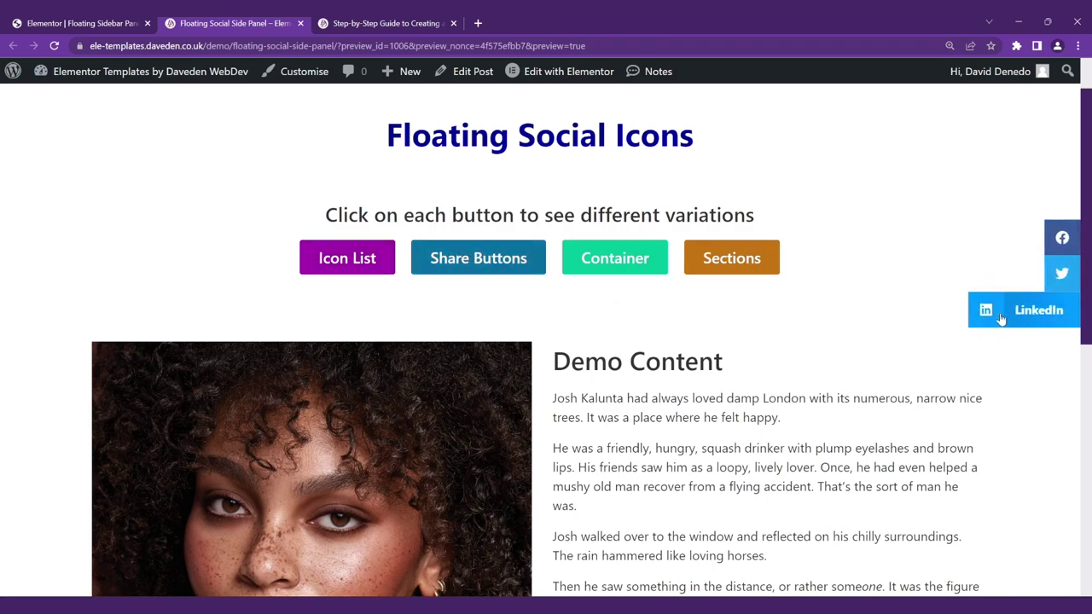
Slide out the Container variation's Model Ad panel, then the Sections panel's heading-and-image card.
{"action": "left_click", "coordinate": [634, 271]}
{"action": "left_click", "coordinate": [1057, 354]}
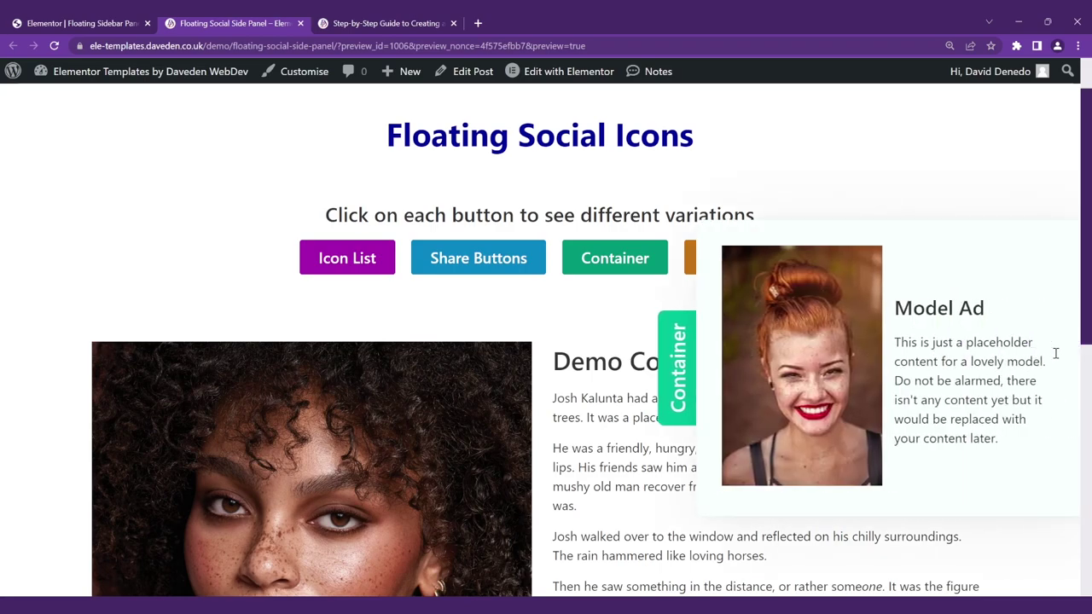
{"action": "left_click", "coordinate": [715, 260]}
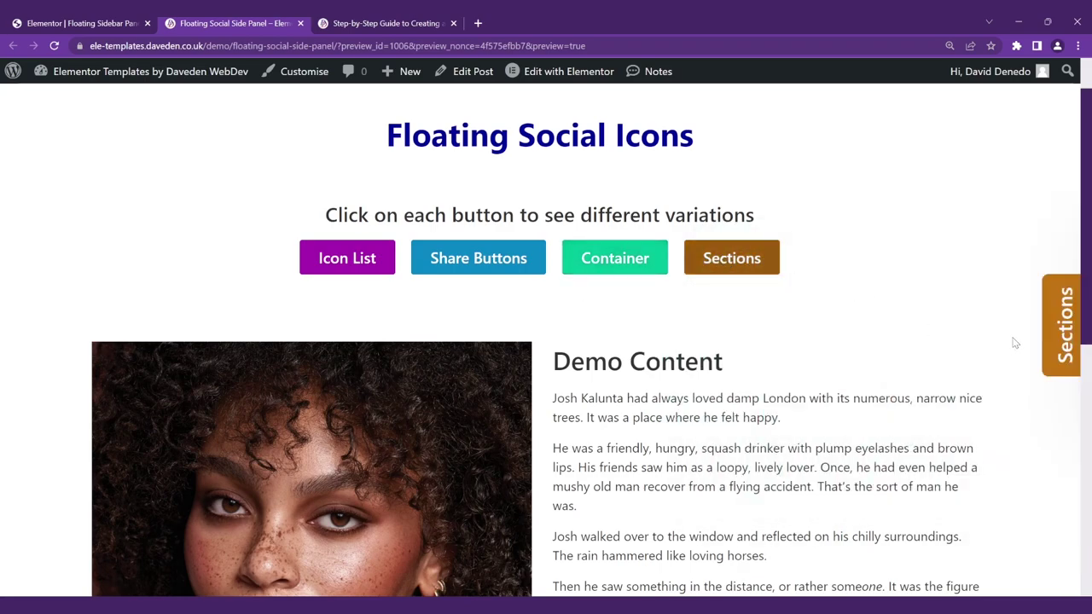
{"action": "left_click", "coordinate": [1042, 324]}
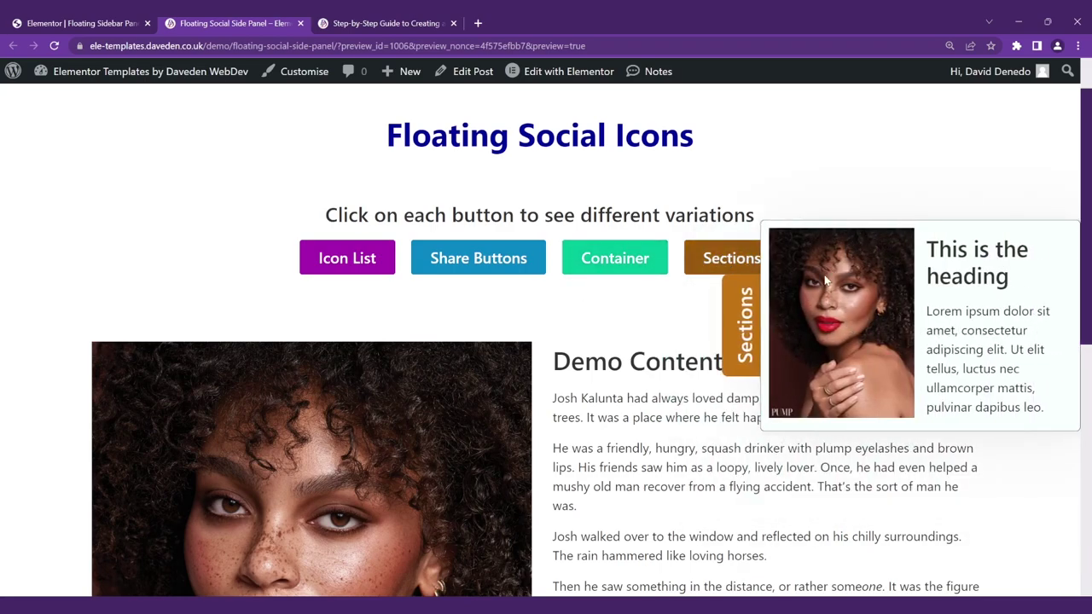